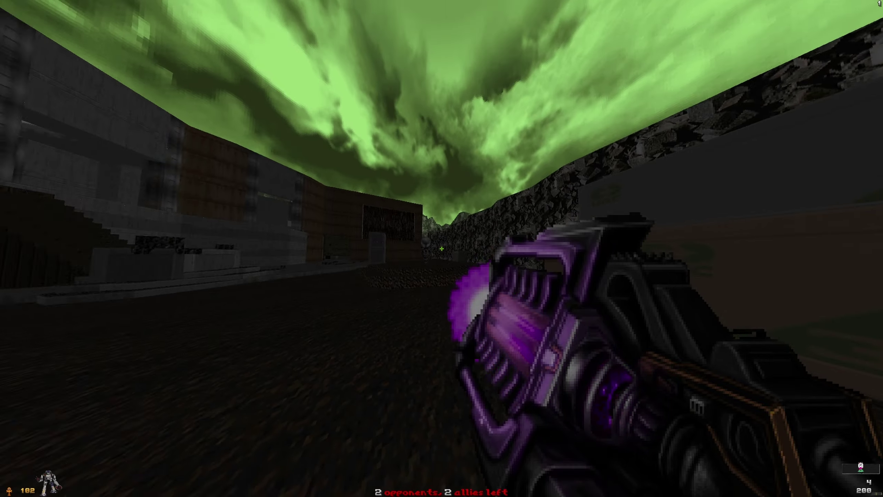
left_click(442, 249)
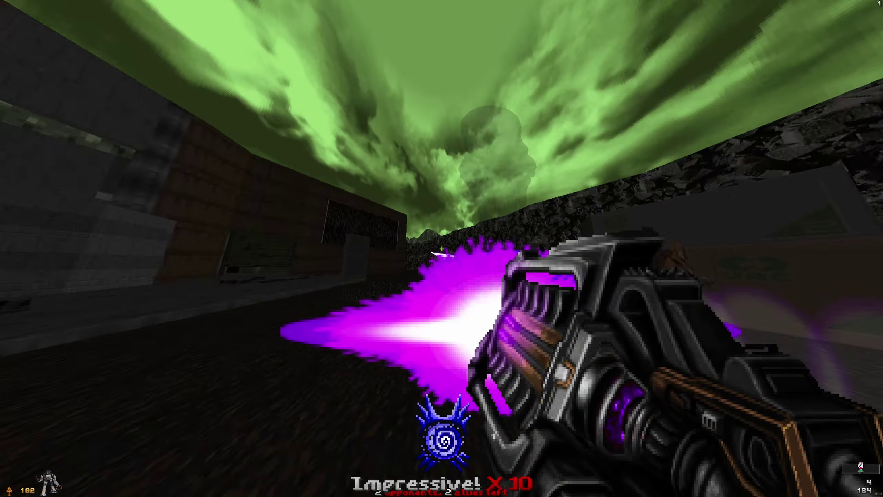
left_click(442, 248)
left_click_drag(441, 248, 442, 248)
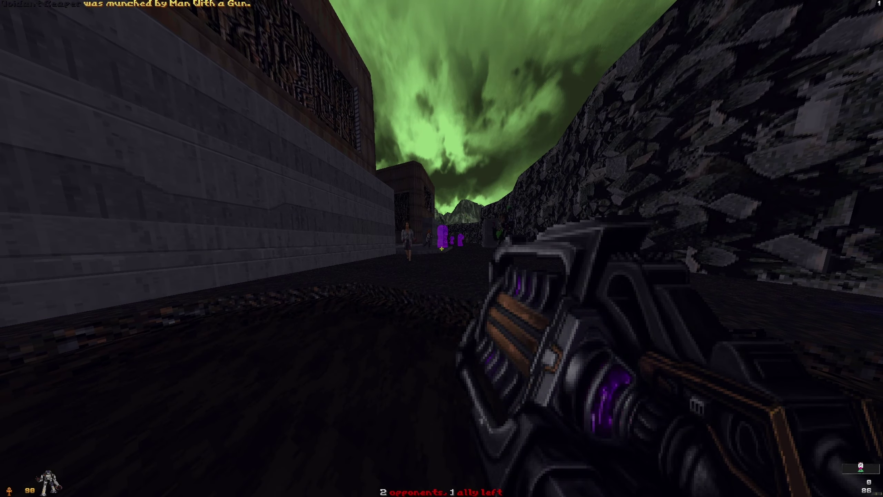
key("w")
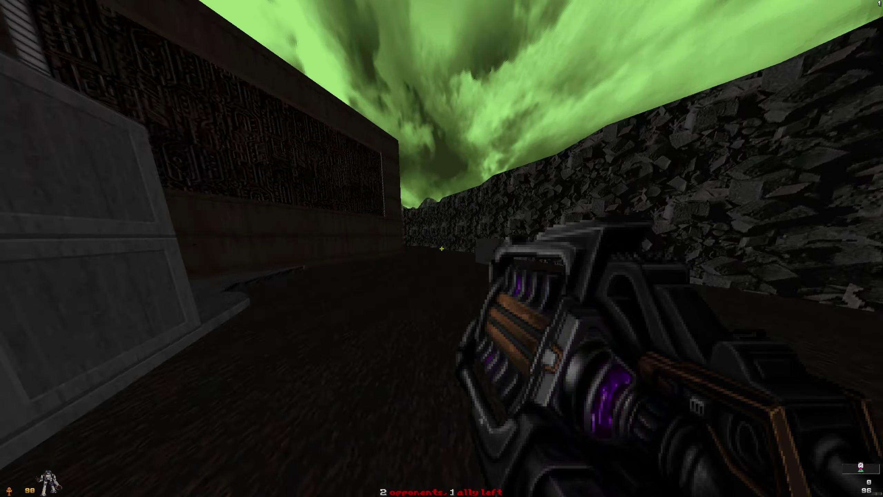
key("w")
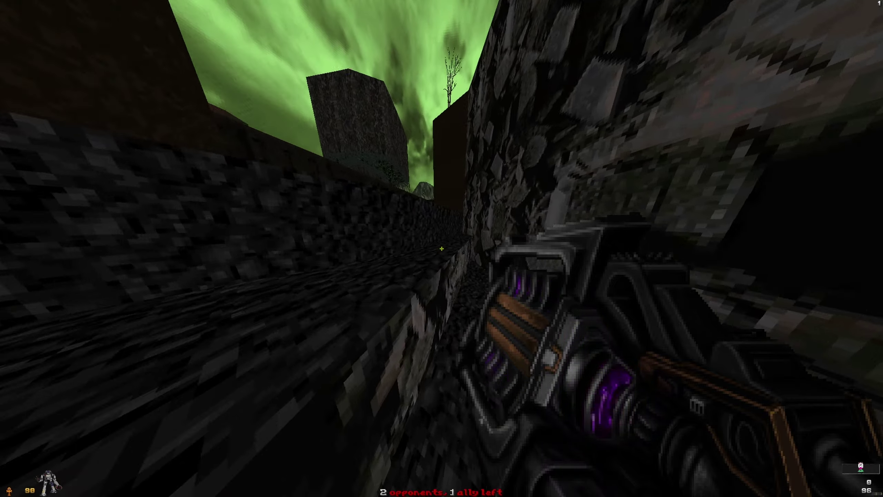
key("w")
key("w")
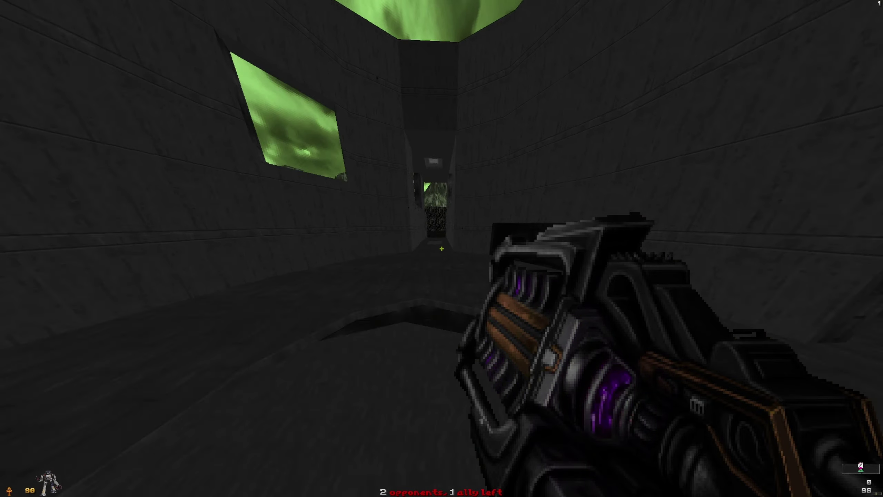
left_click(442, 248)
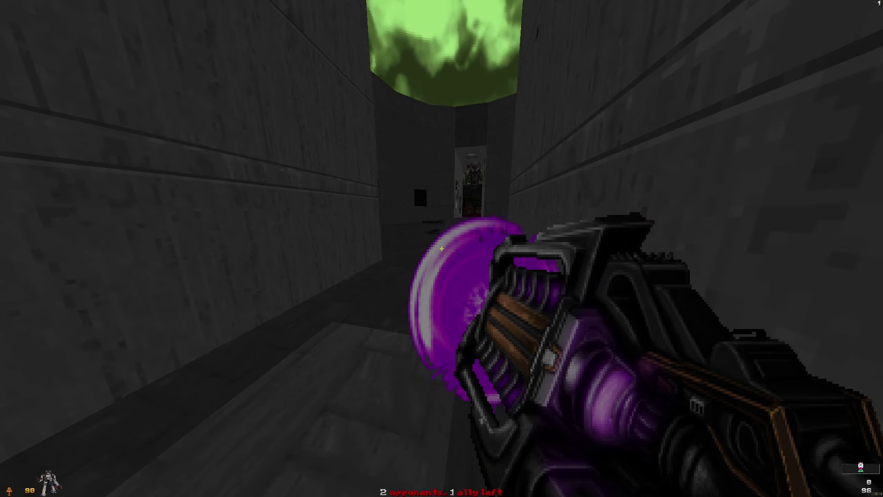
left_click(441, 248)
key("w")
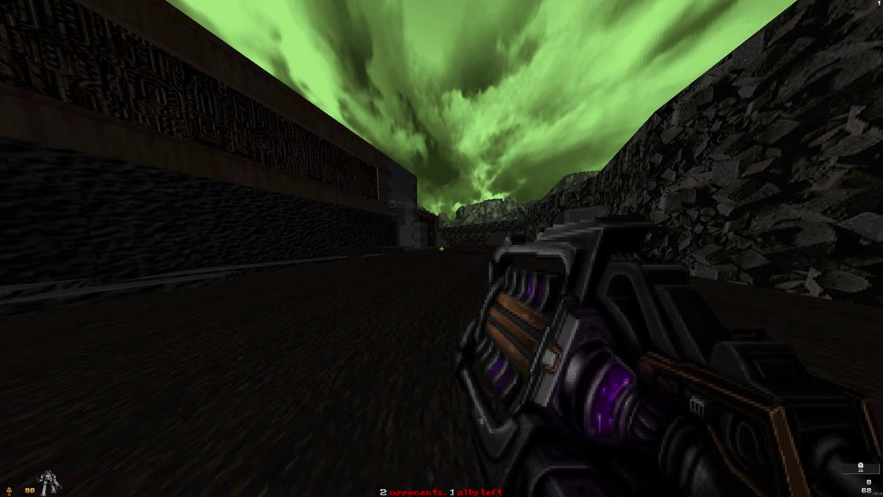
left_click(441, 248)
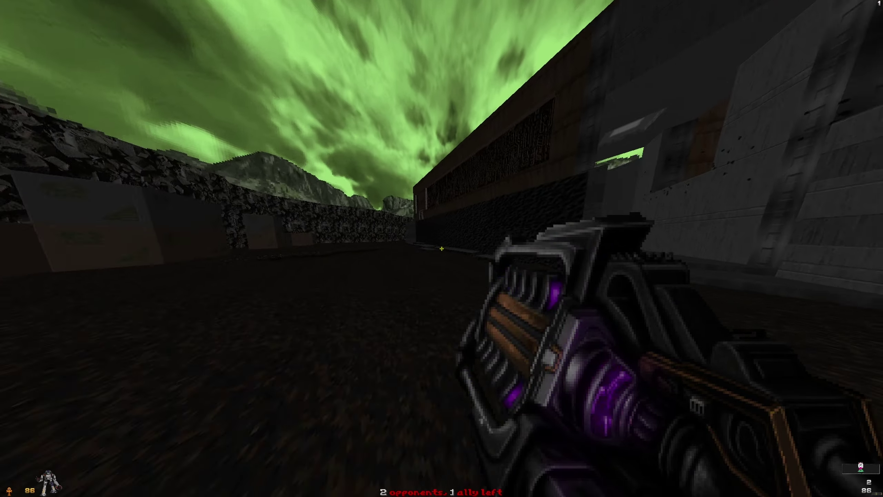
left_click(442, 249)
left_click(441, 248)
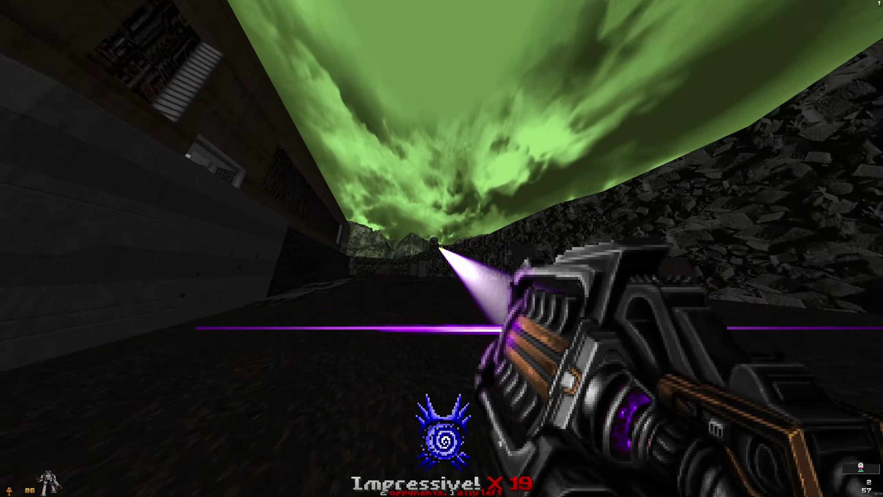
left_click(442, 248)
left_click(441, 248)
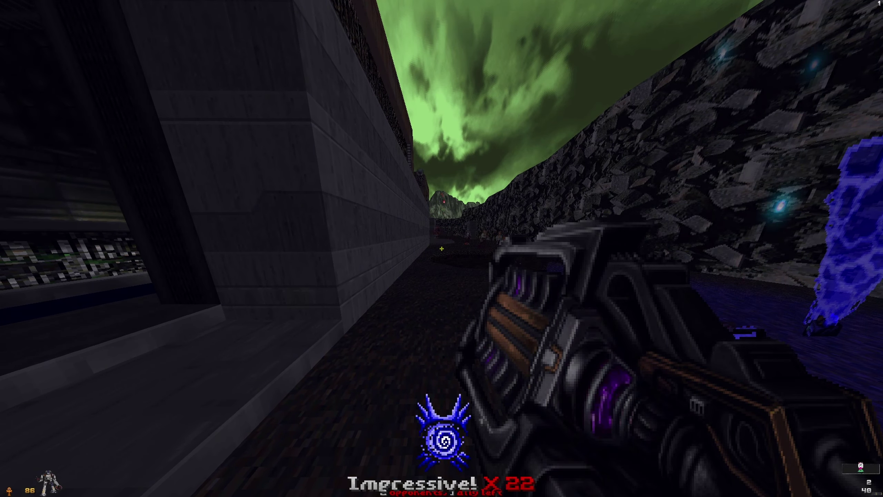
left_click(442, 248)
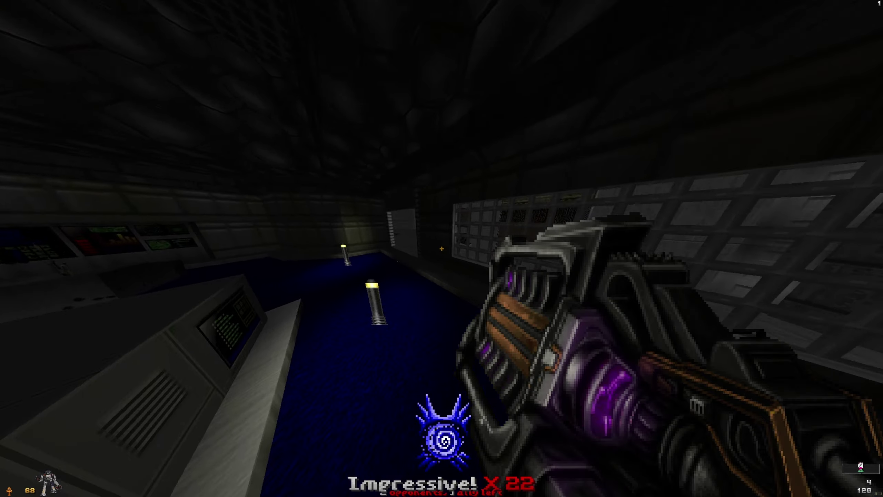
key("w")
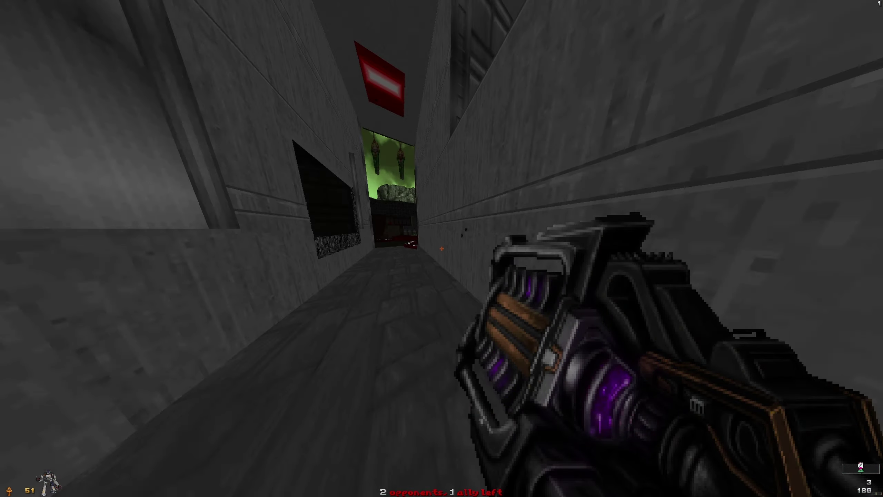
key("w")
left_click(442, 249)
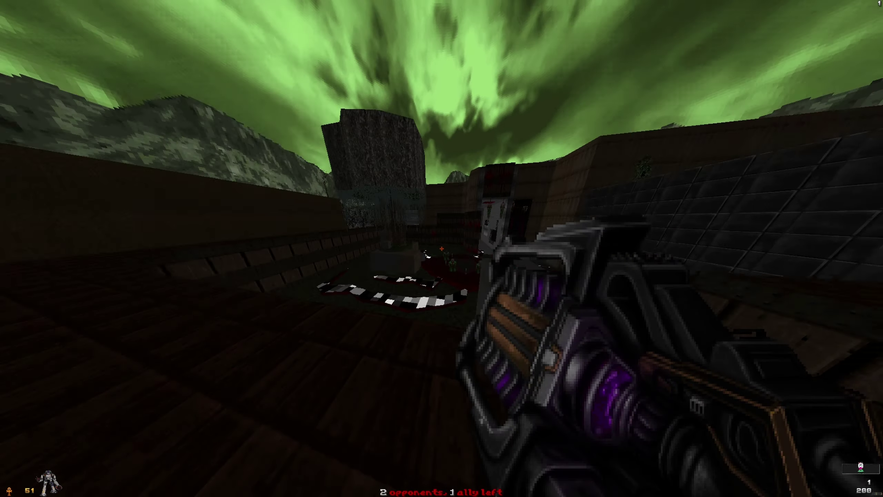
key("w")
left_click(441, 248)
key("w")
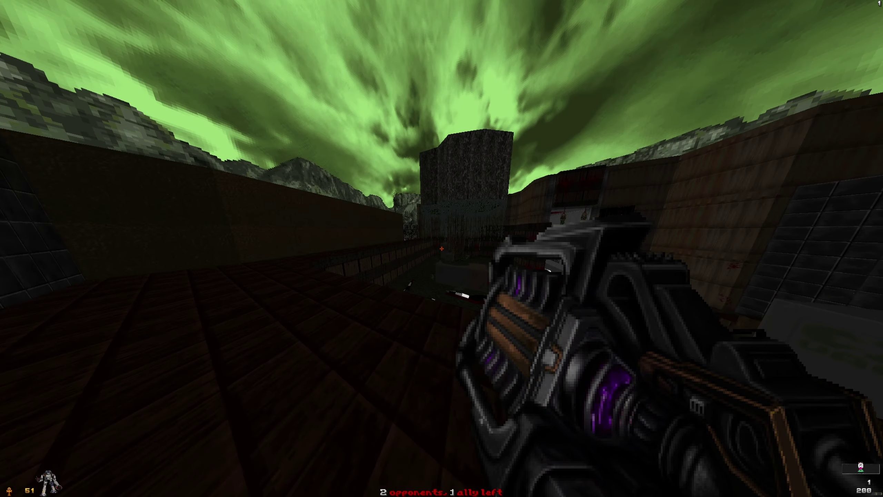
key("w")
key("w")
key("w")
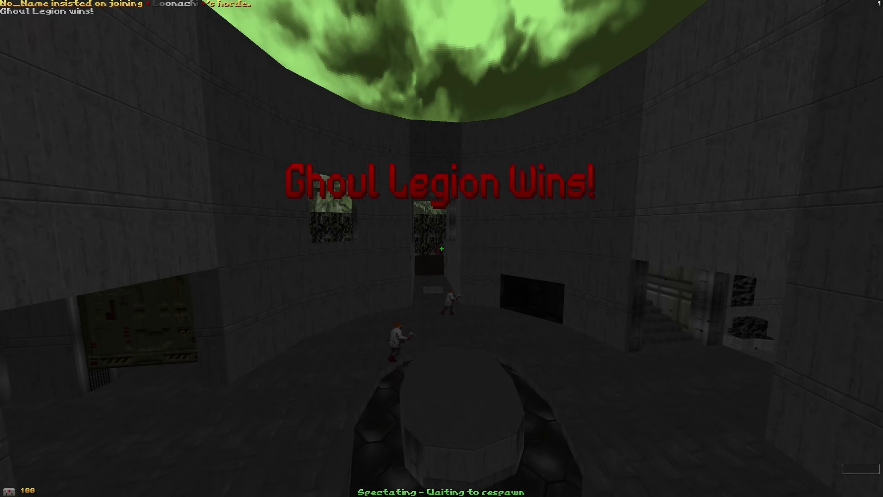
key("Tab")
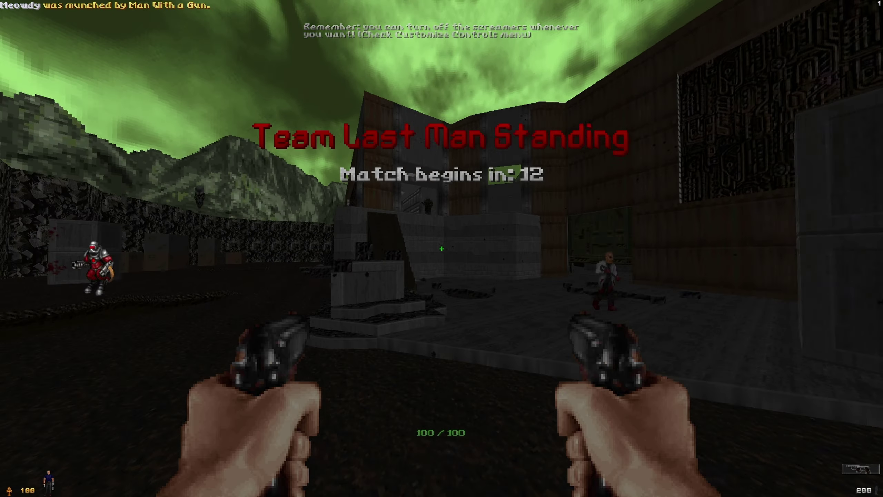
key("w")
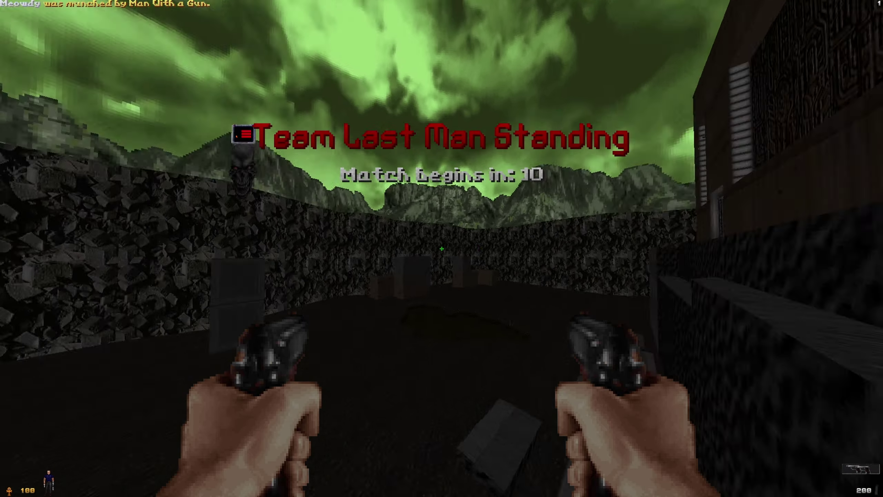
key("w")
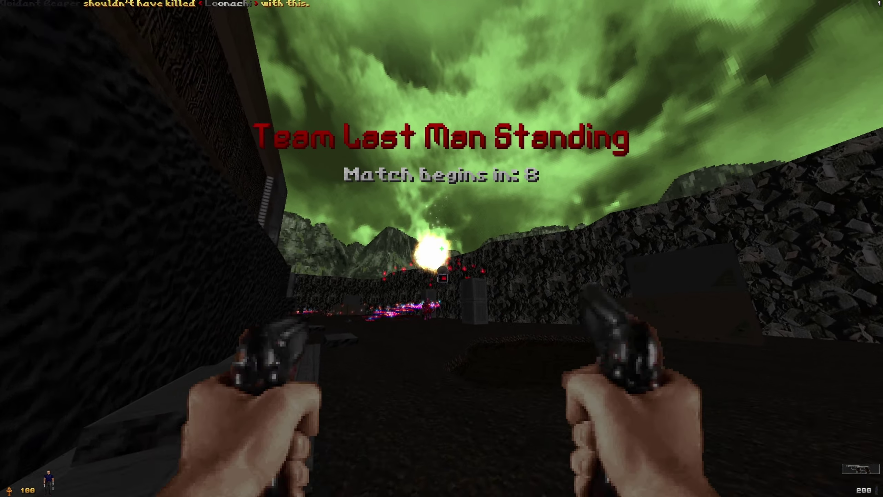
key("w")
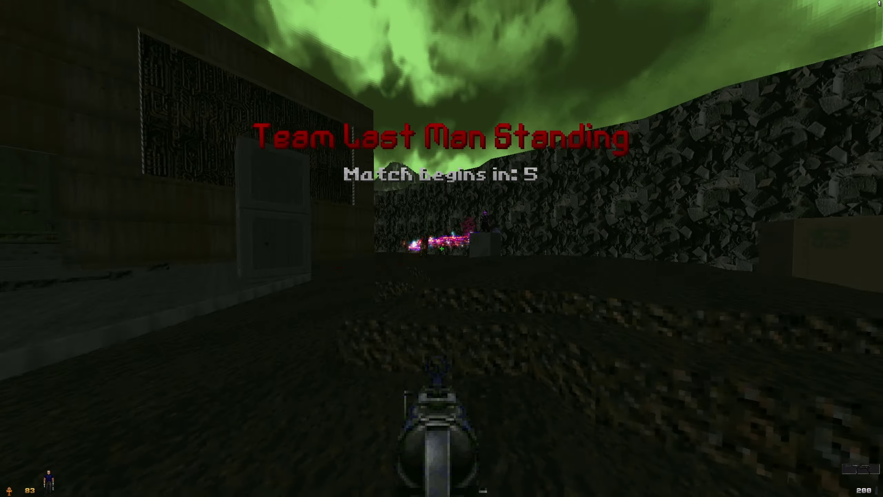
key("w")
left_click(441, 249)
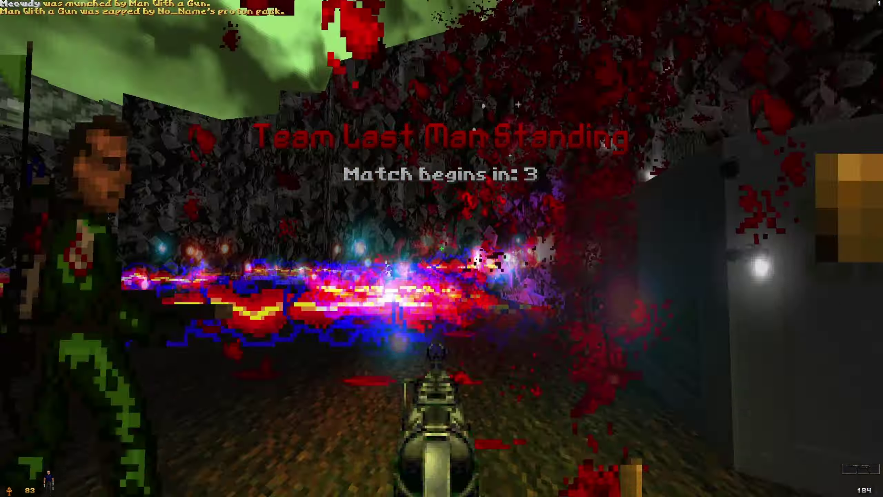
key("w")
left_click(442, 249)
left_click(442, 249)
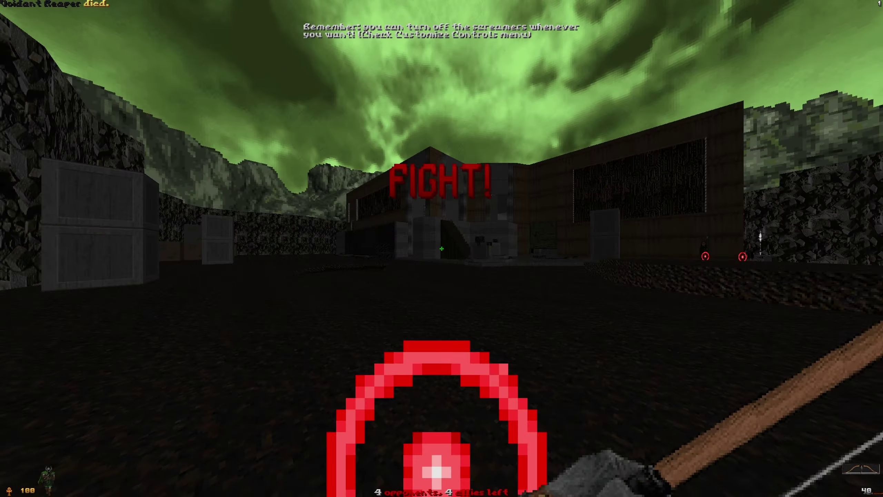
key("w")
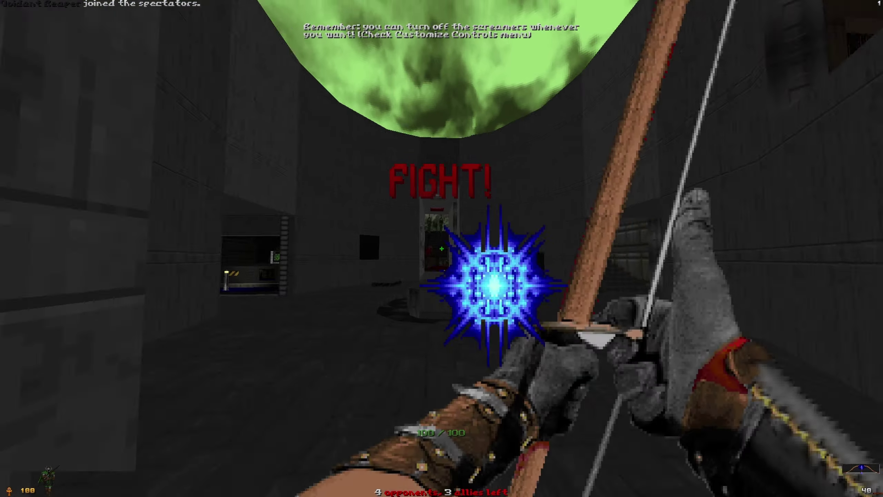
key("w")
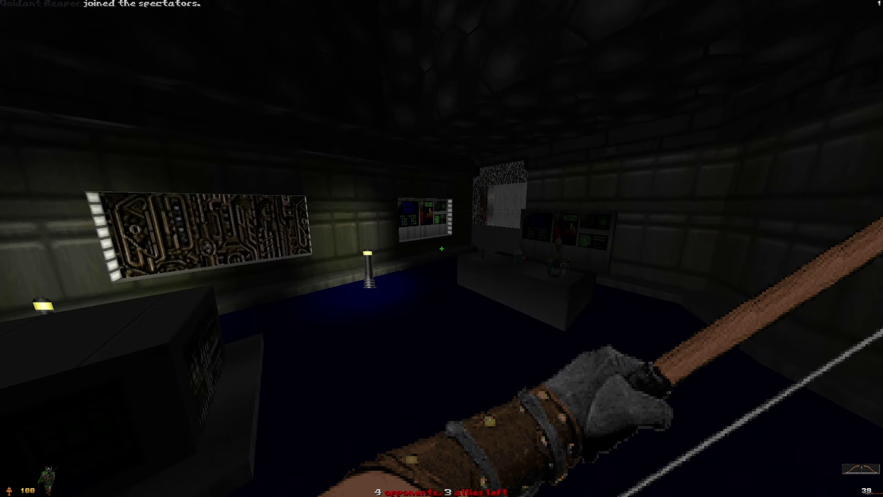
key("w")
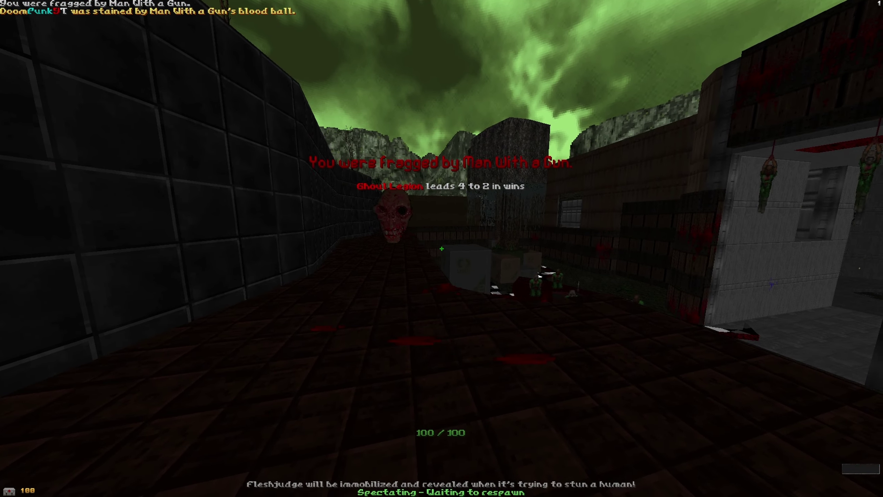
key("w")
key("w")
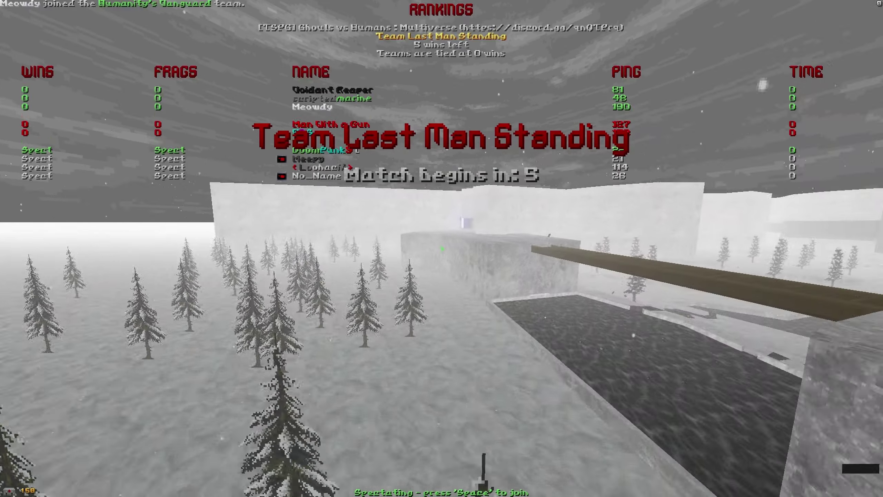
key("space")
key("Escape")
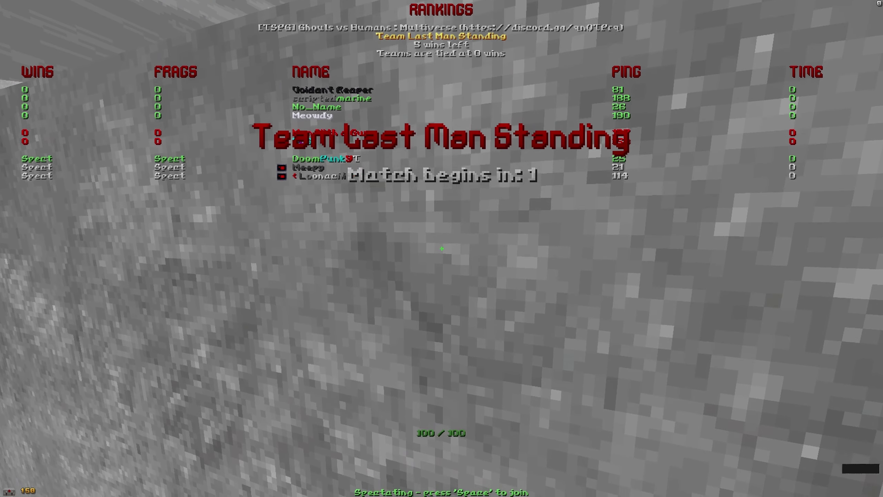
key("w")
key("w")
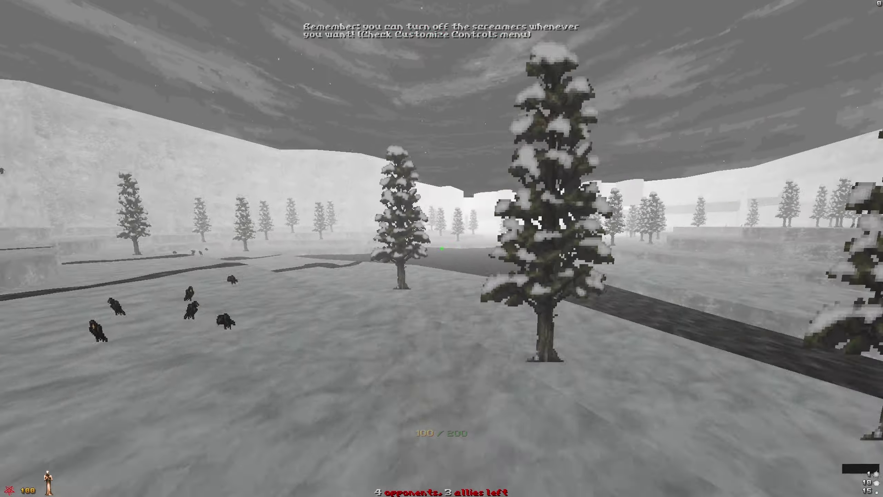
key("w")
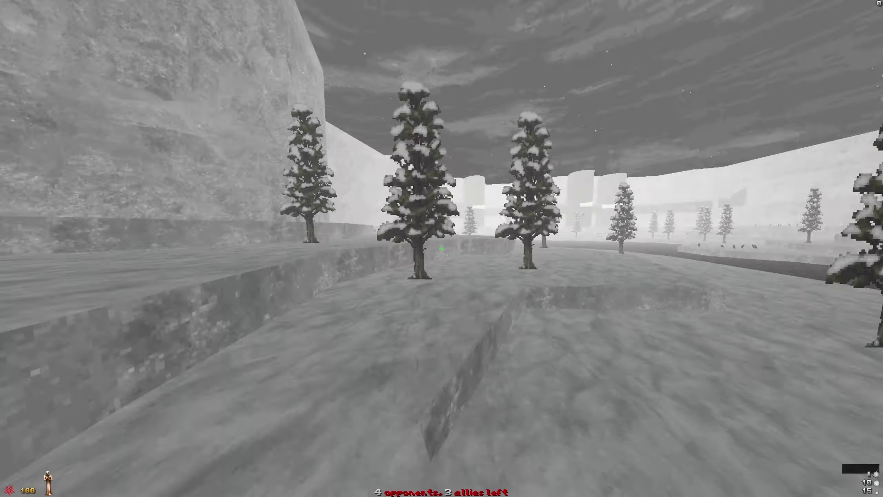
key("w")
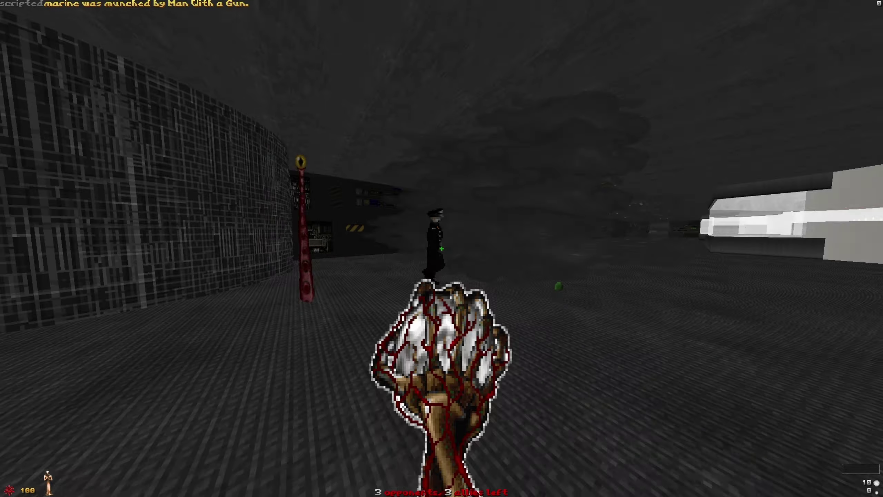
key("s")
key("w")
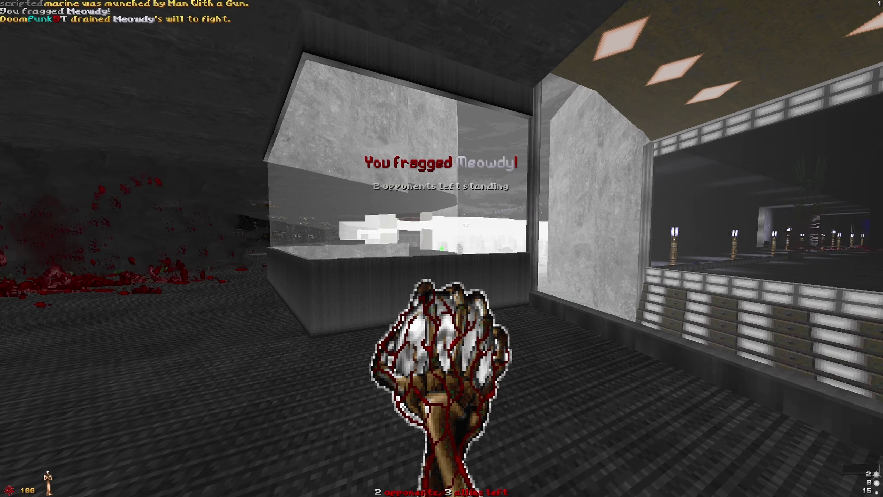
key("Tab")
key("w")
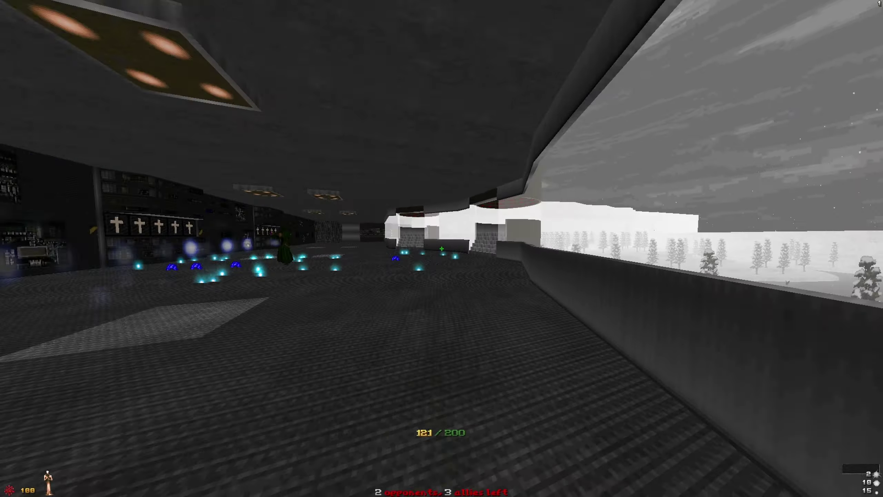
key("w")
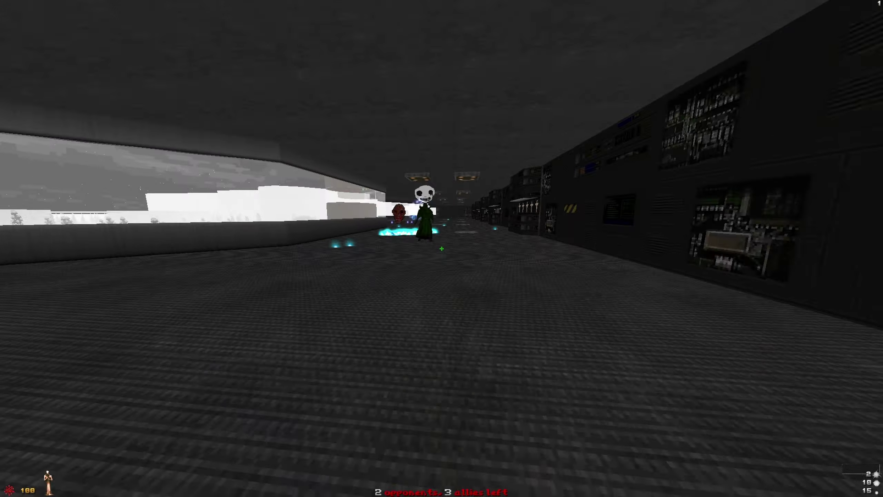
key("w")
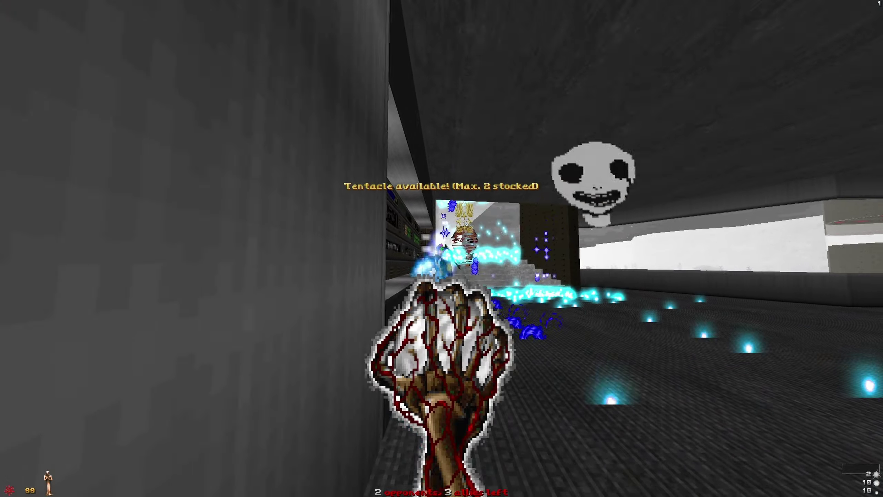
key("w")
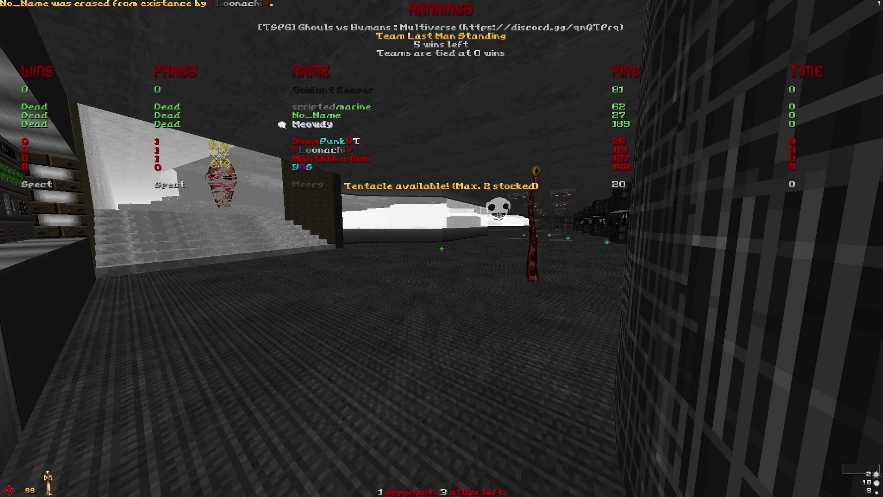
key("w")
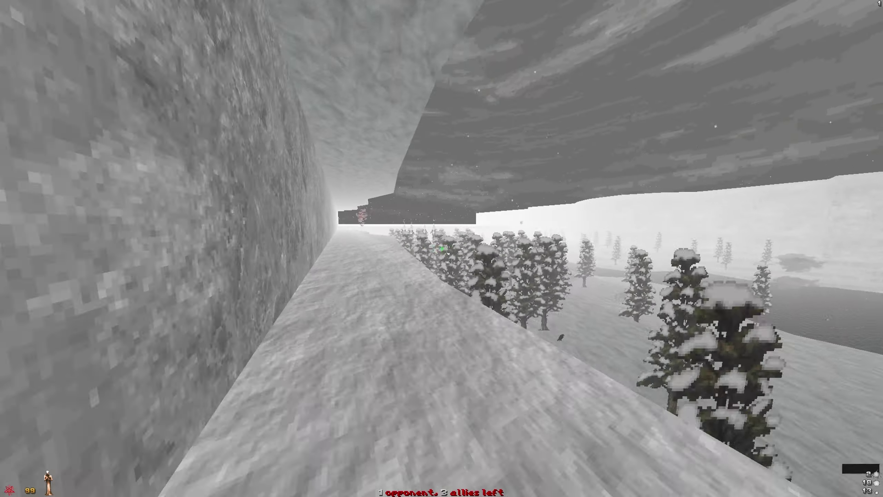
key("w")
key("w")
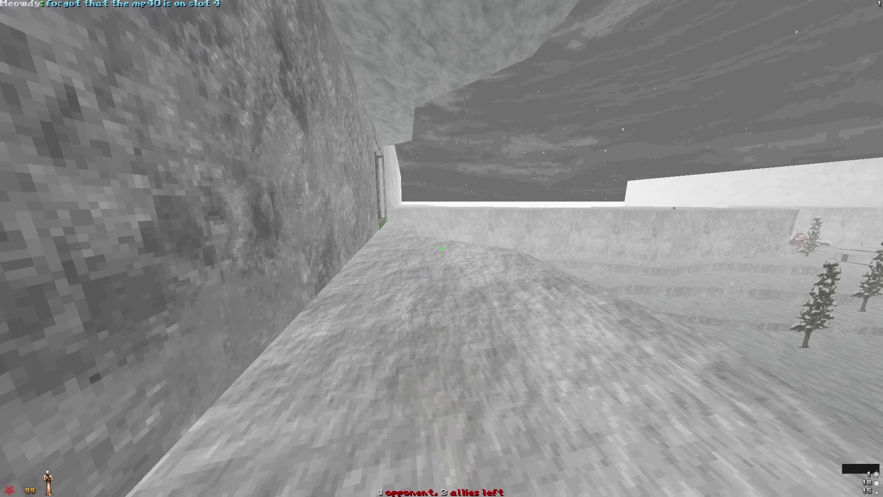
key("w")
key("w")
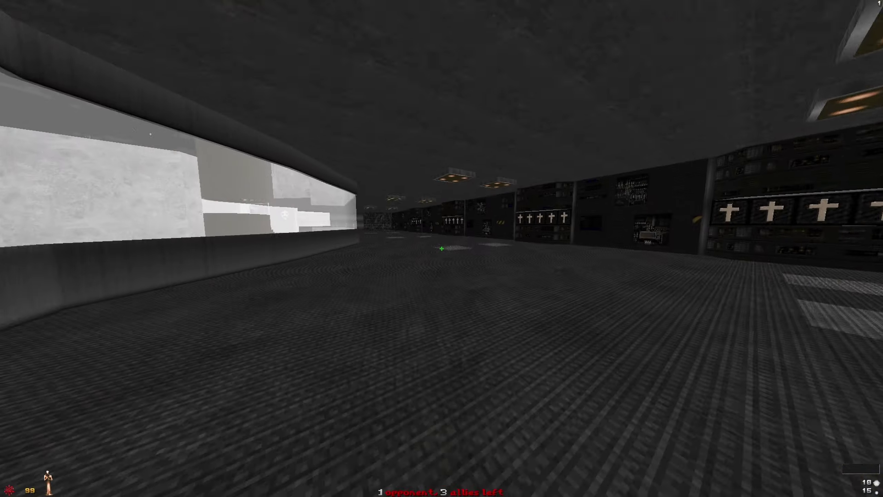
key("w")
key("w")
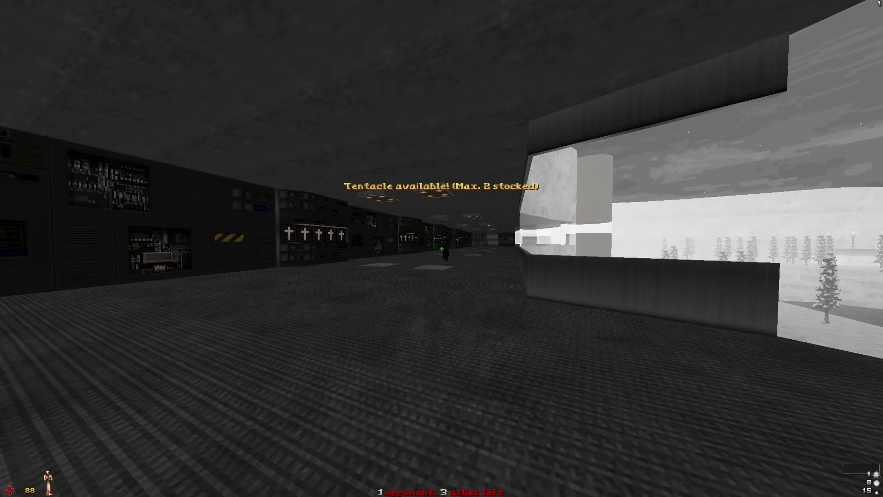
key("w")
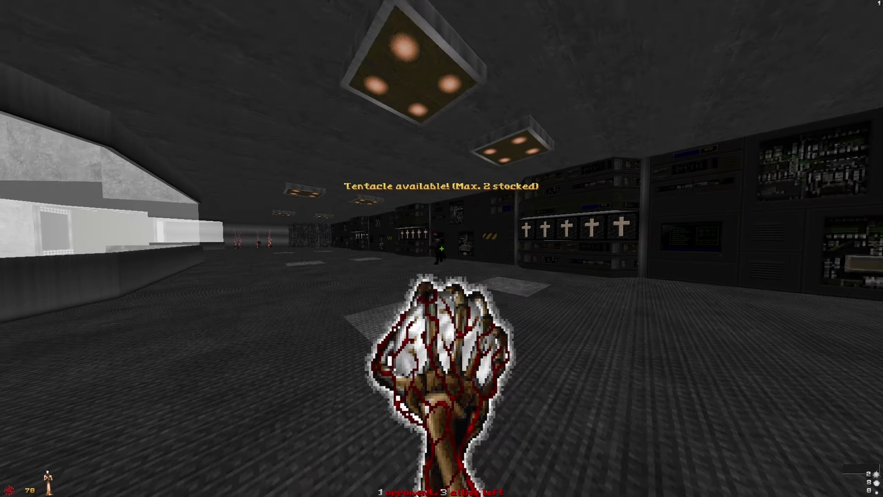
key("w")
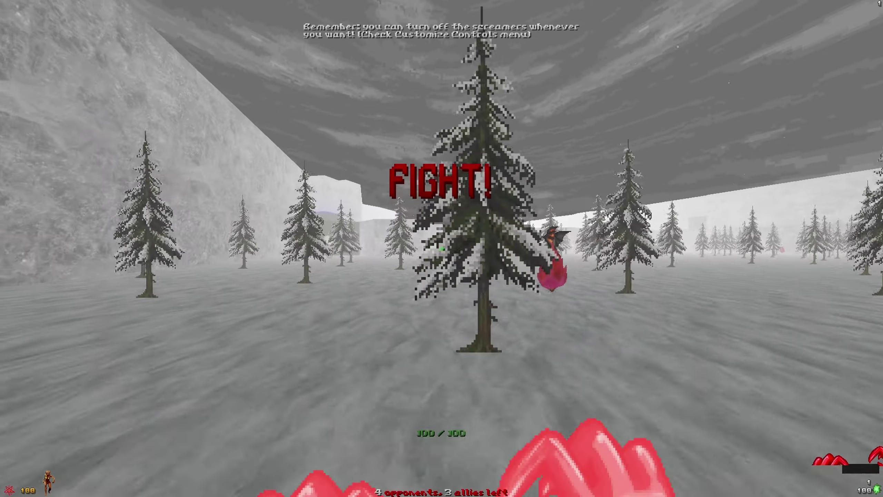
key("w")
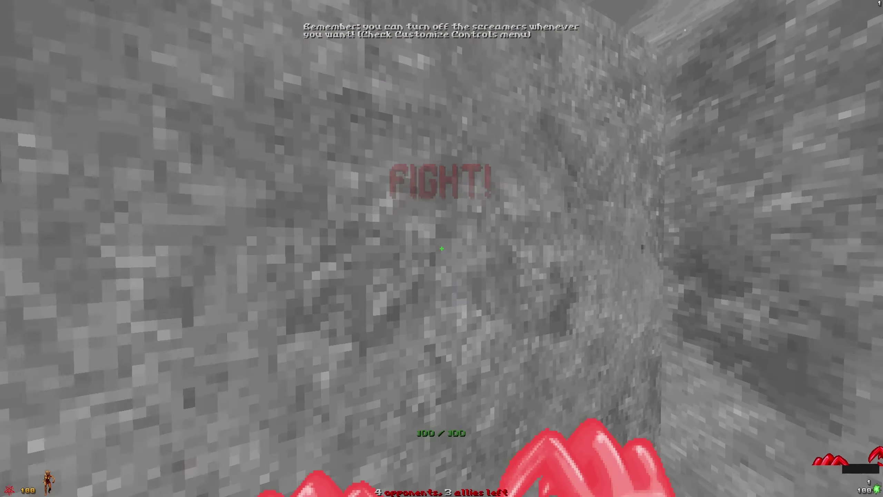
key("w")
key("w")
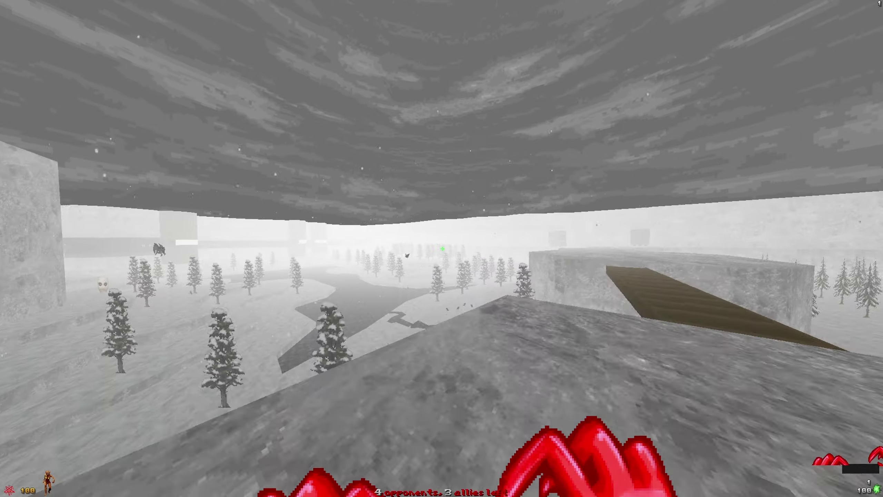
key("w")
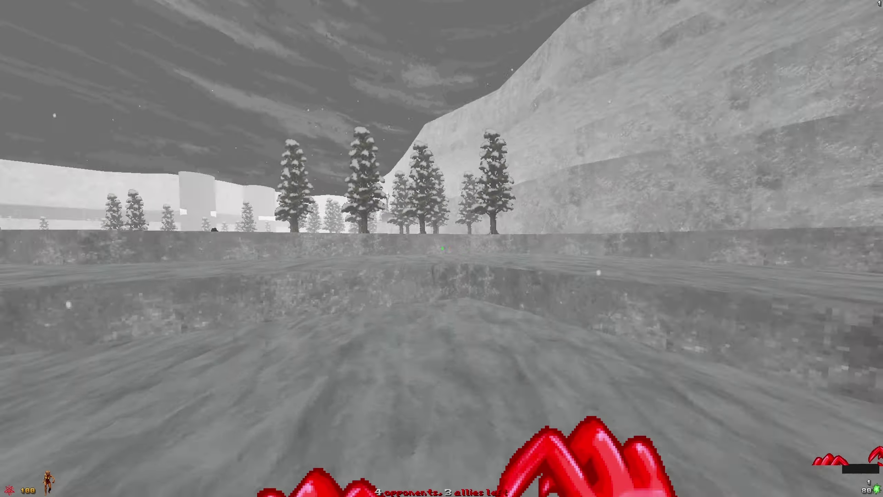
key("w")
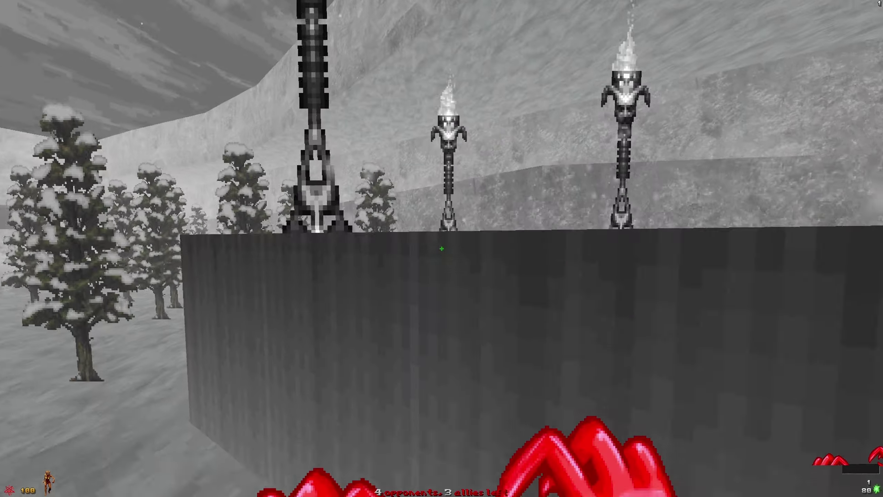
key("w")
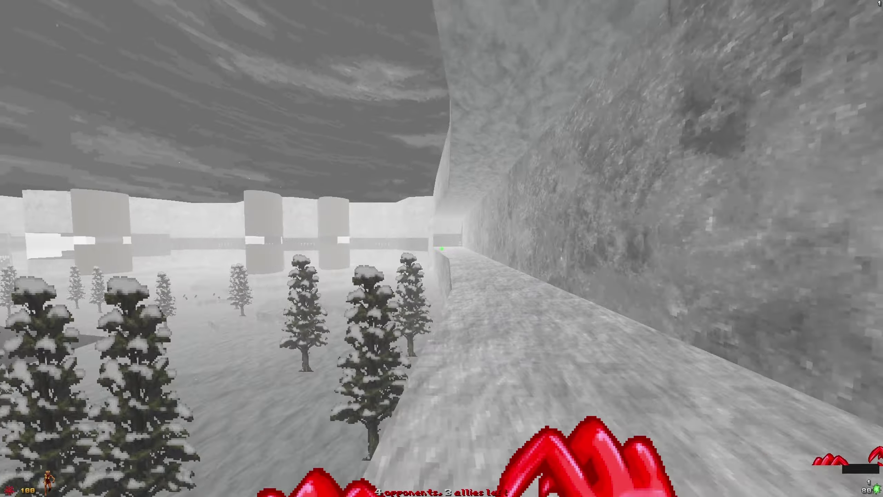
key("w")
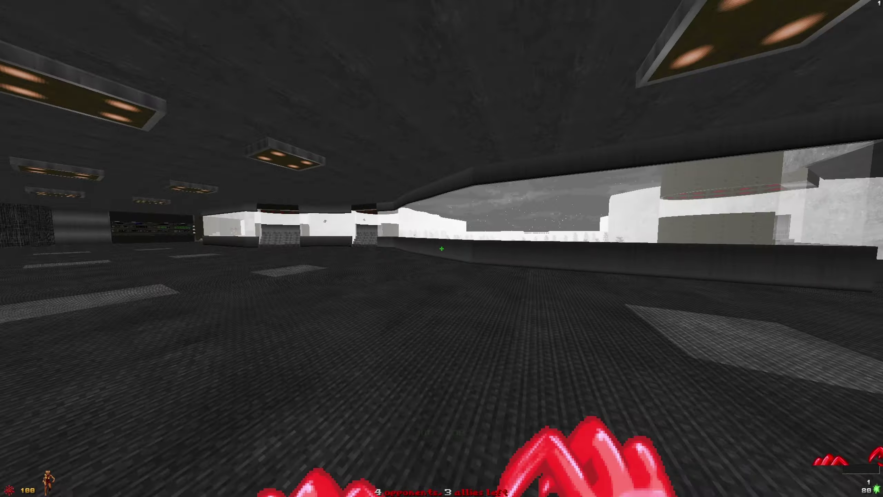
key("w")
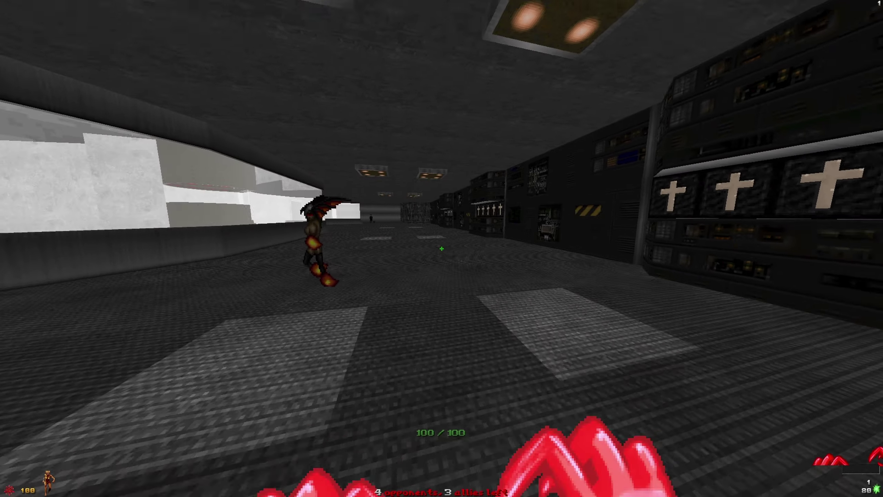
key("w")
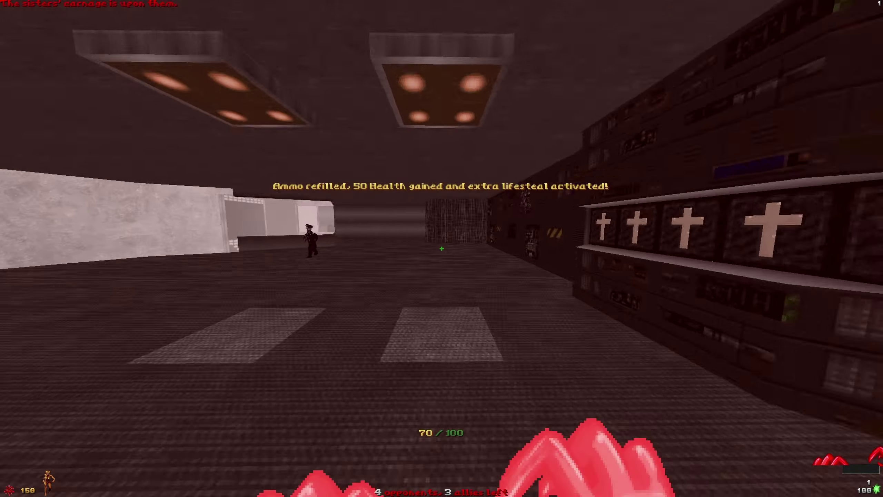
left_click(441, 249)
left_click(442, 248)
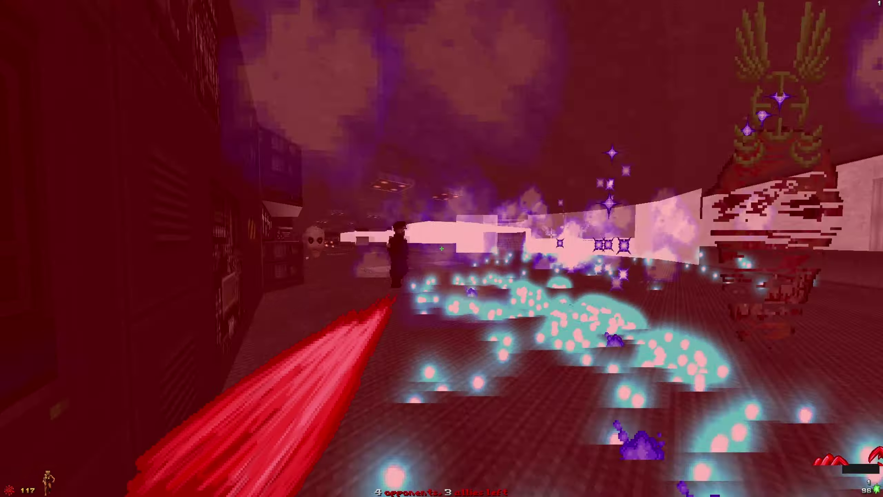
left_click(441, 249)
key("w")
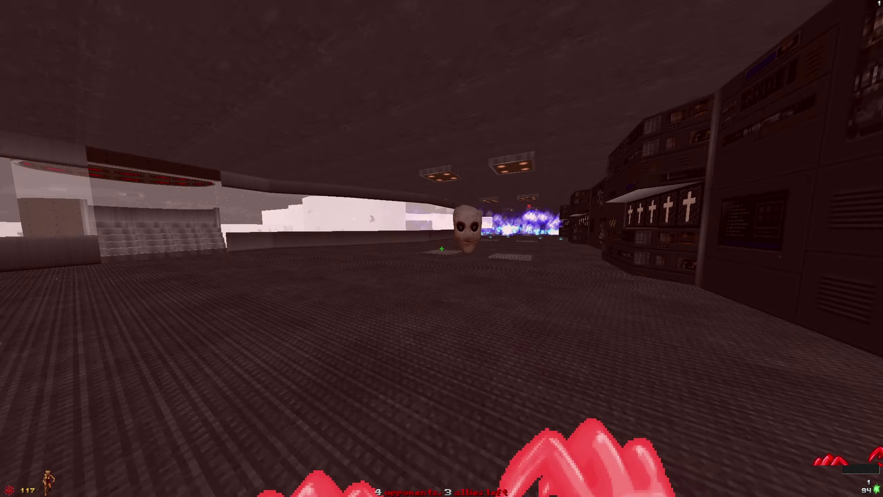
key("w")
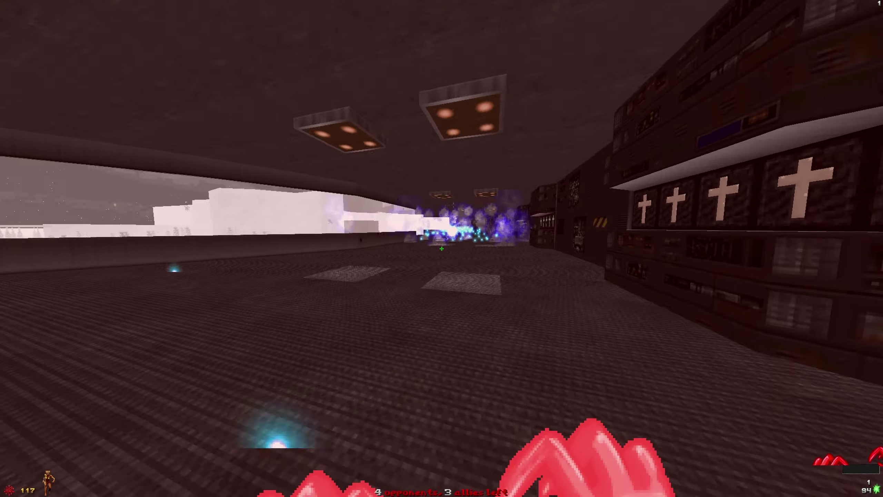
left_click(442, 249)
key("w")
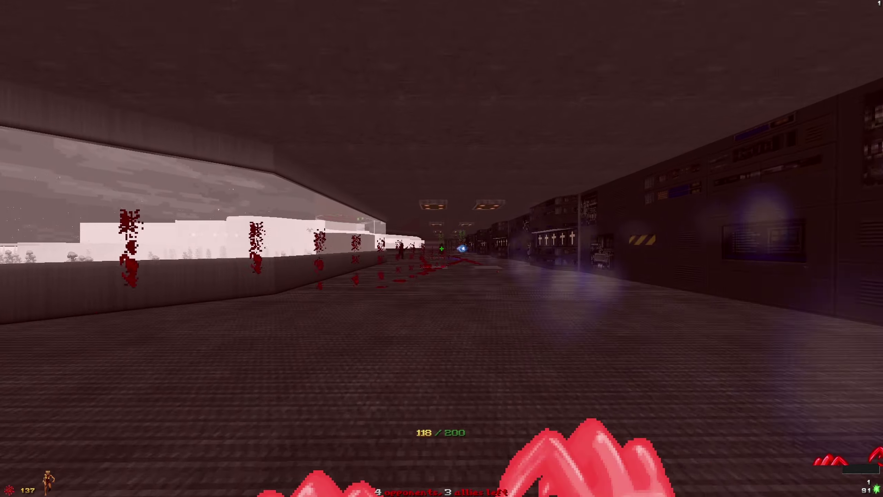
key("w")
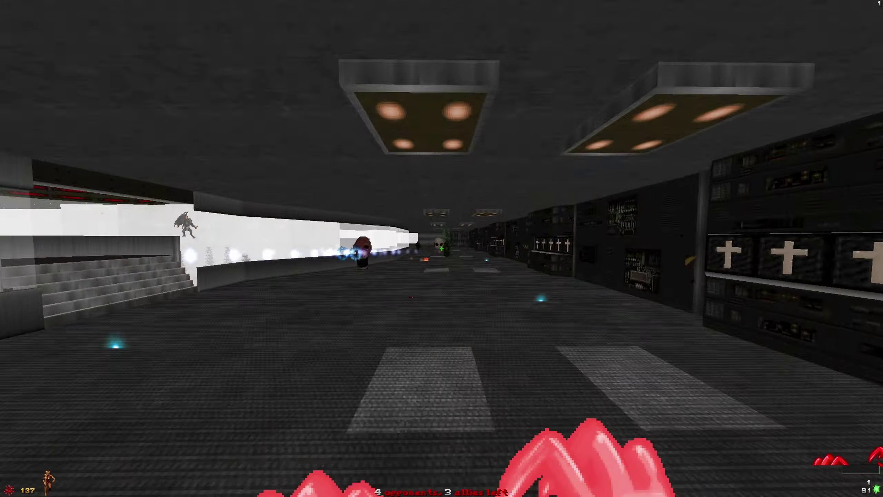
left_click(442, 248)
key("w")
left_click(442, 248)
key("w")
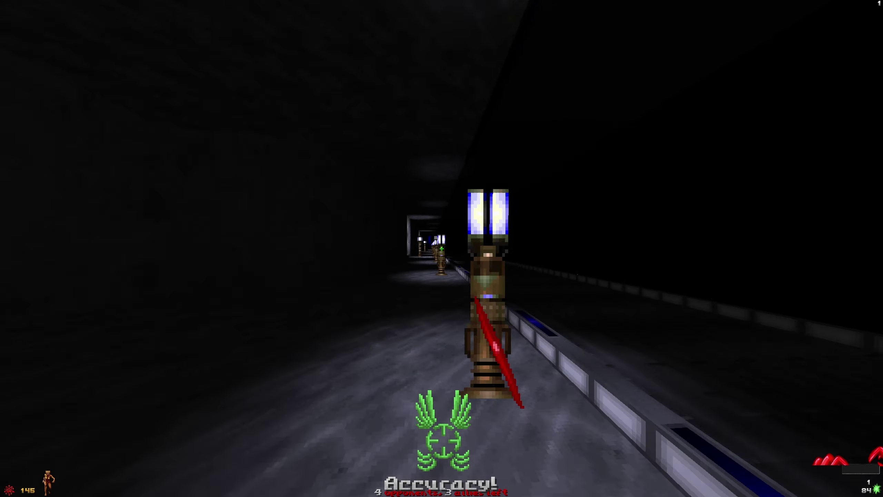
left_click(441, 248)
left_click(442, 249)
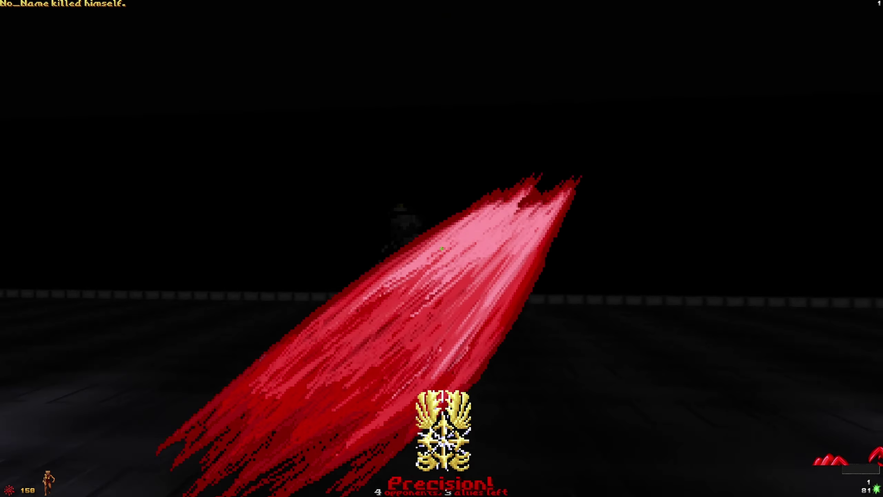
left_click(441, 248)
key("w")
key("w")
left_click(442, 248)
left_click(442, 248)
key("w")
left_click(442, 249)
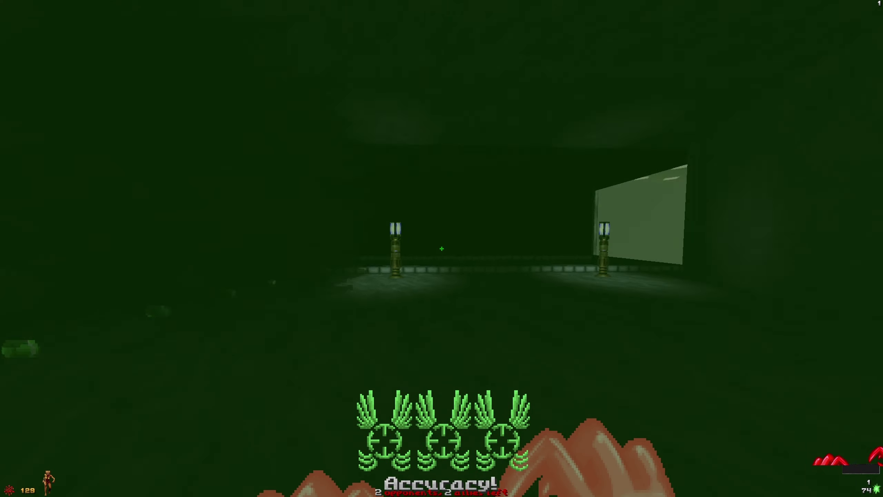
key("w")
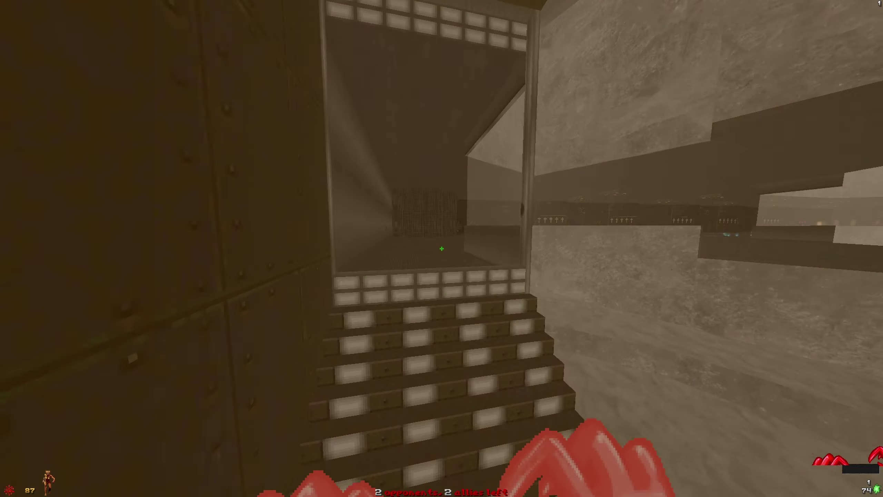
key("w")
key("w")
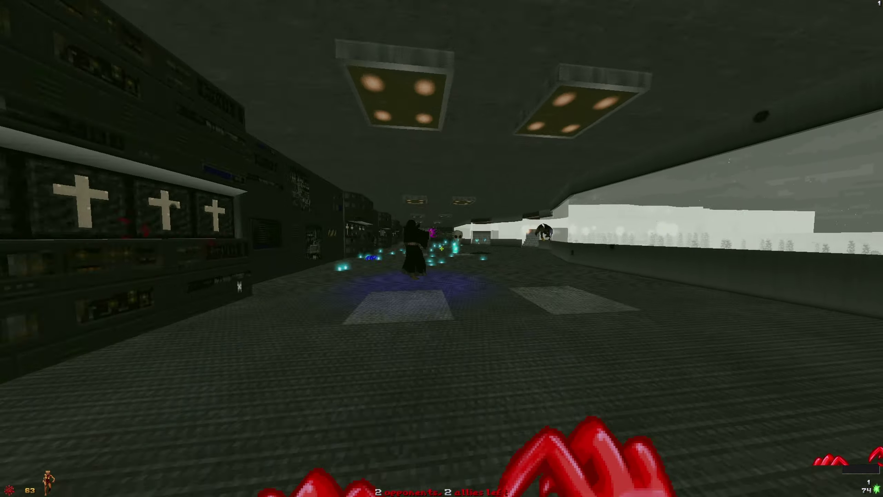
left_click(442, 249)
key("w")
key("w")
key("w")
key("w")
key("w")
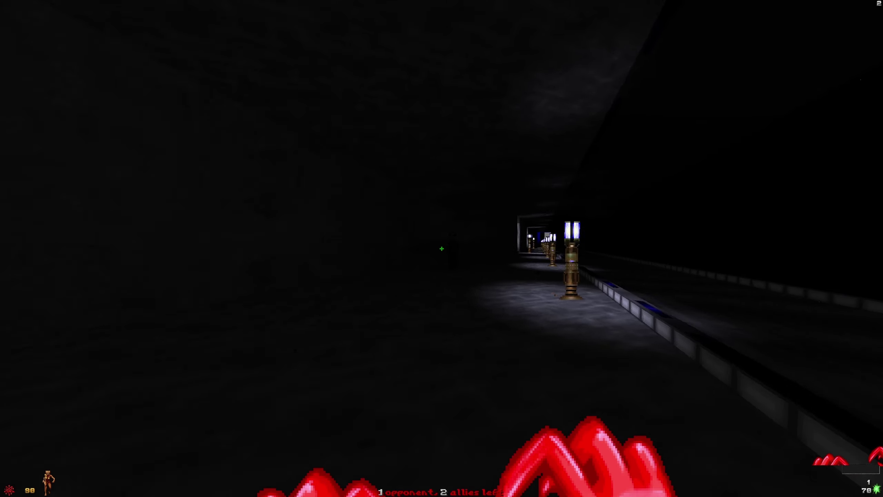
key("w")
key("w")
key("w")
key("w")
left_click(442, 249)
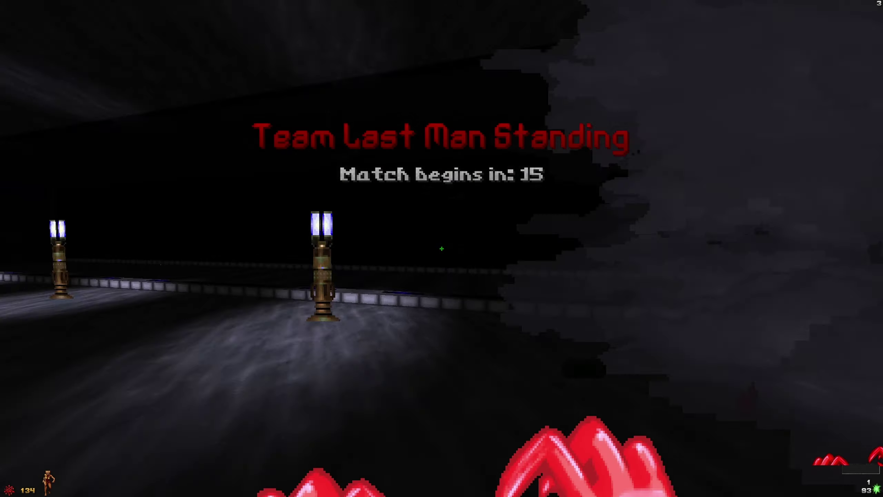
key("w")
key("w")
key("w")
key("w")
key("w")
left_click(441, 249)
key("w")
key("w")
left_click(442, 248)
left_click(442, 248)
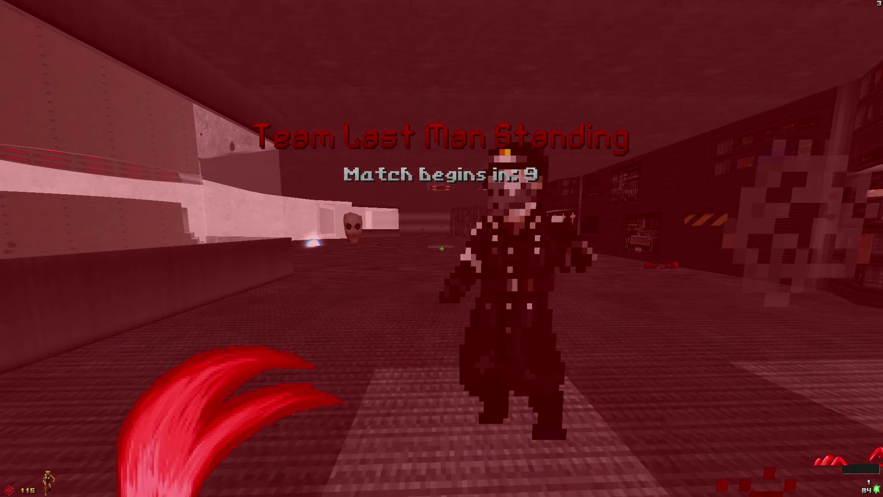
left_click(441, 249)
key("w")
left_click(441, 249)
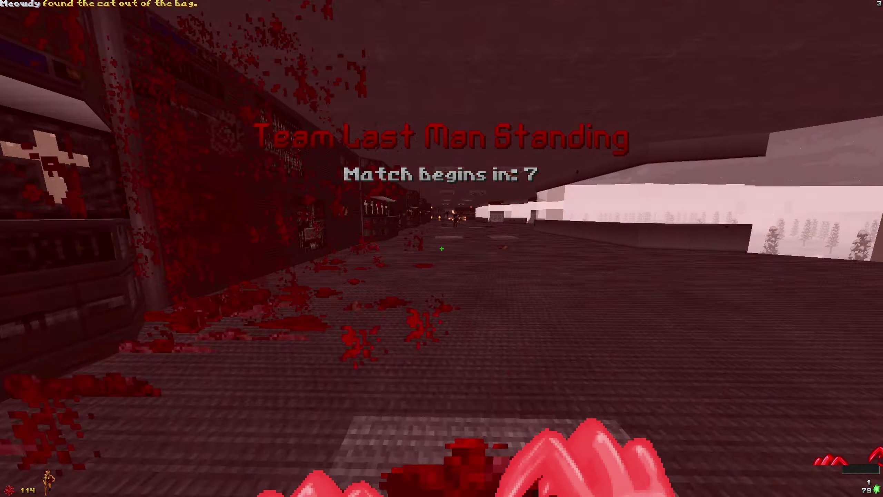
key("w")
left_click(442, 248)
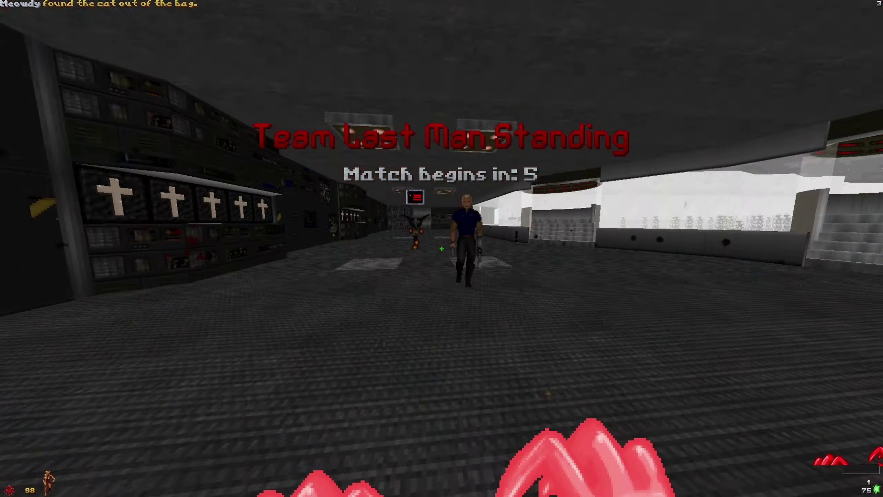
left_click(441, 249)
key("w")
left_click(442, 249)
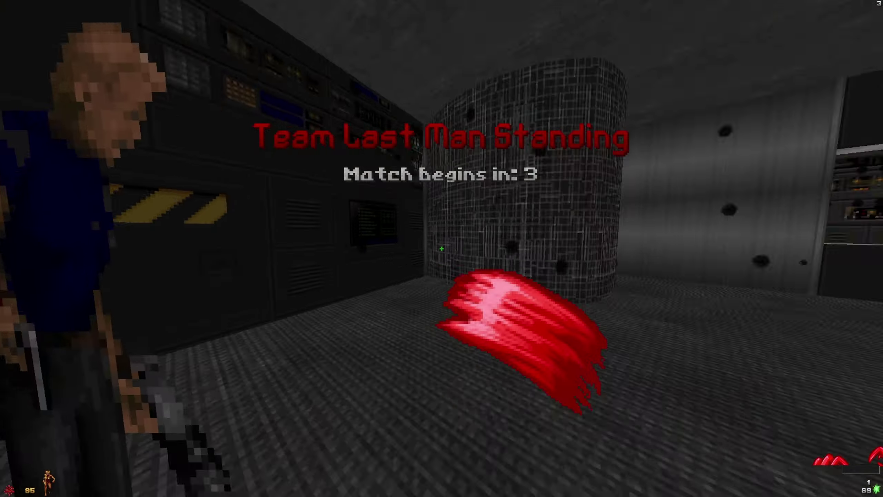
left_click(441, 248)
key("w")
left_click(442, 248)
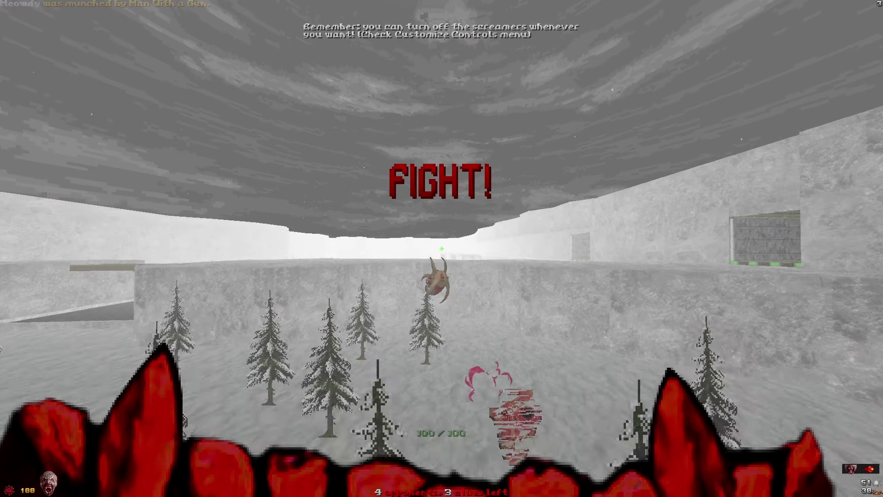
key("w")
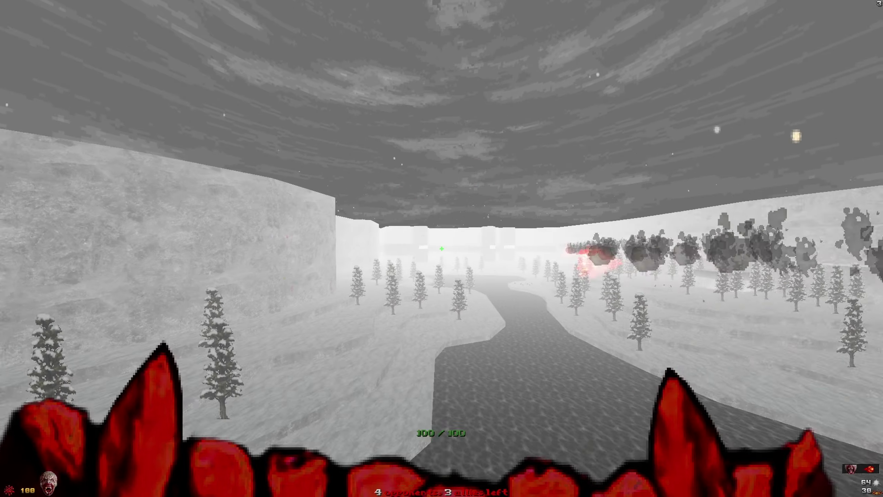
left_click(442, 249)
key("w")
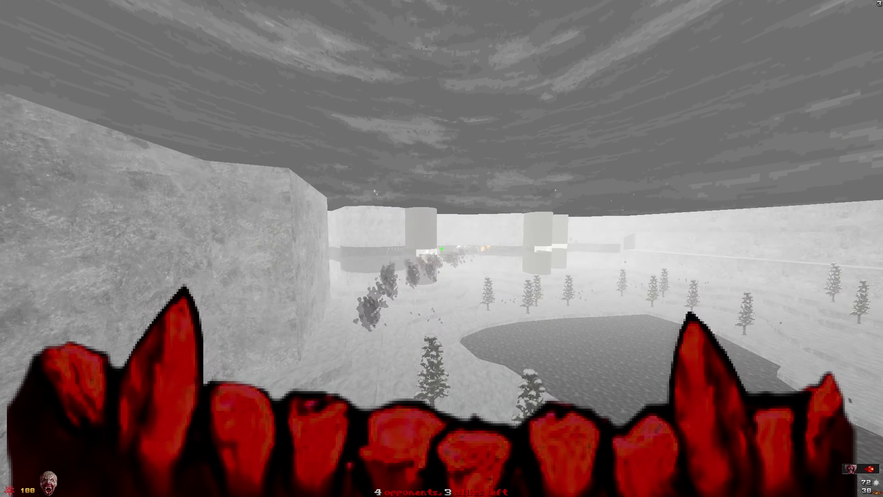
key("w")
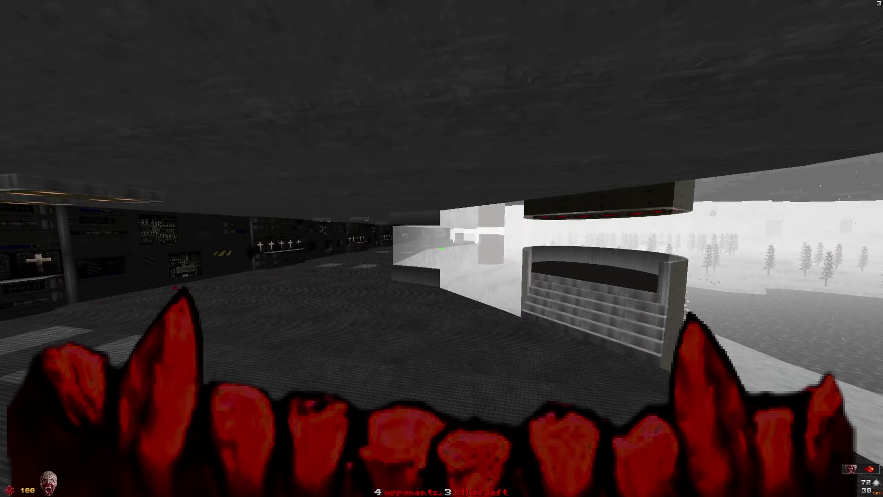
left_click(442, 248)
key("w")
left_click(442, 248)
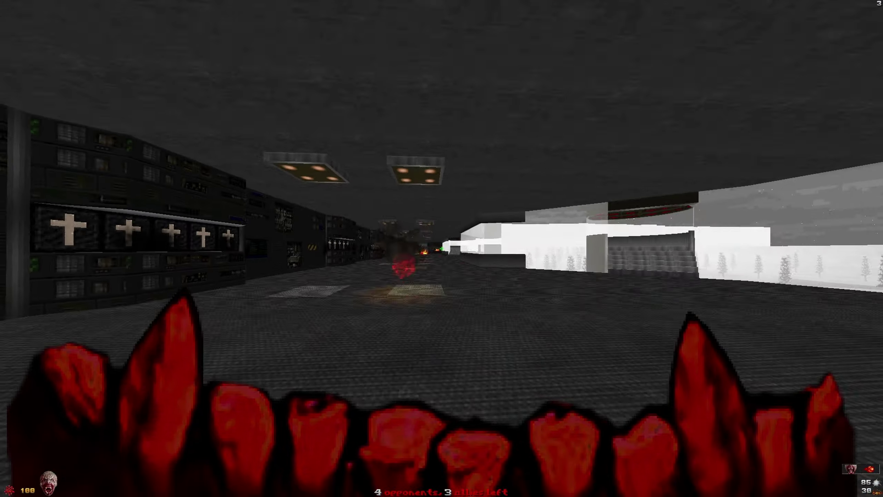
key("w")
left_click(441, 249)
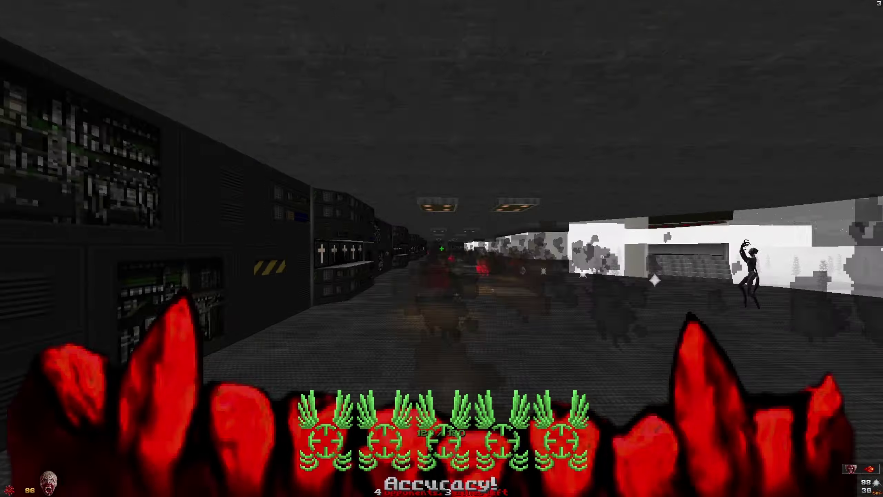
key("w")
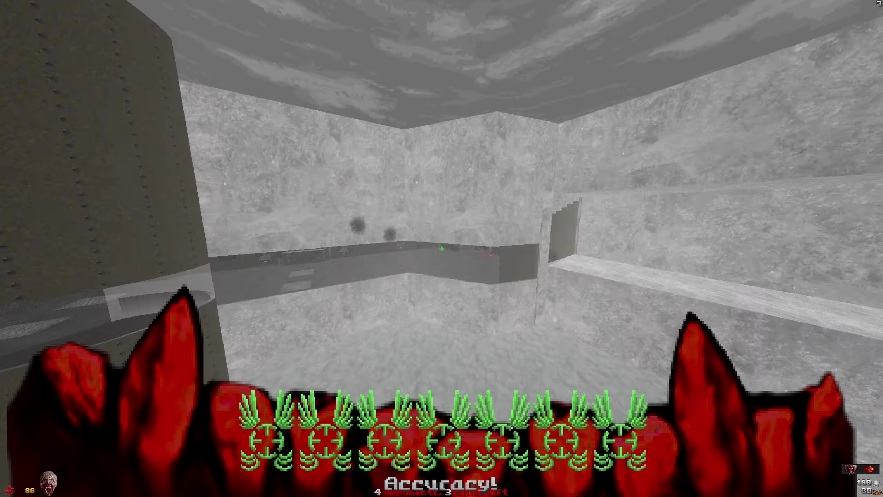
key("w")
left_click(441, 248)
key("w")
left_click(442, 248)
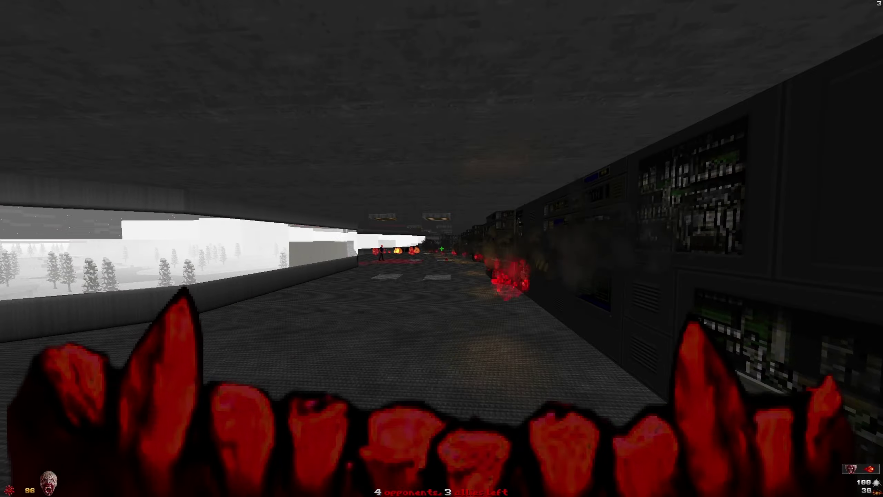
key("w")
key("w")
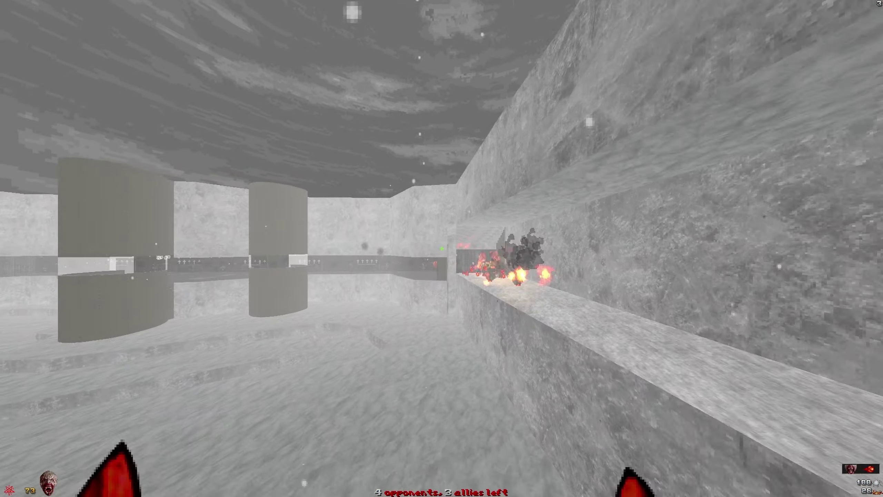
key("w")
key("w")
key("w")
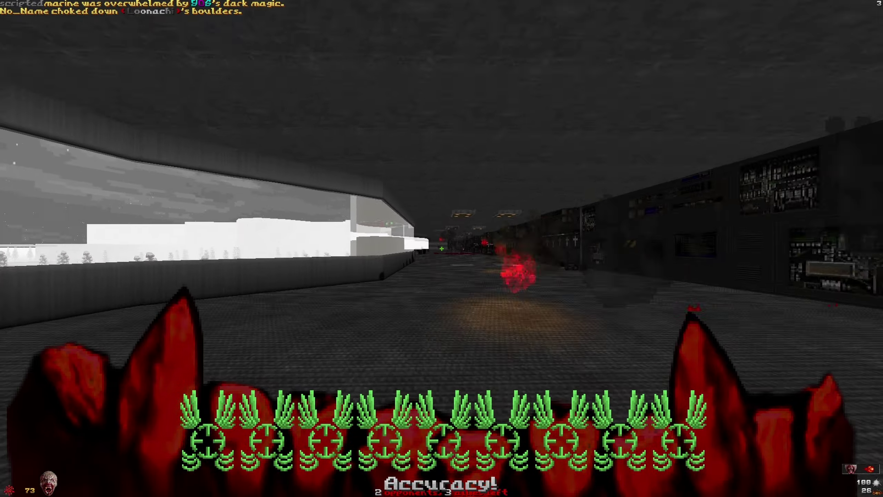
key("w")
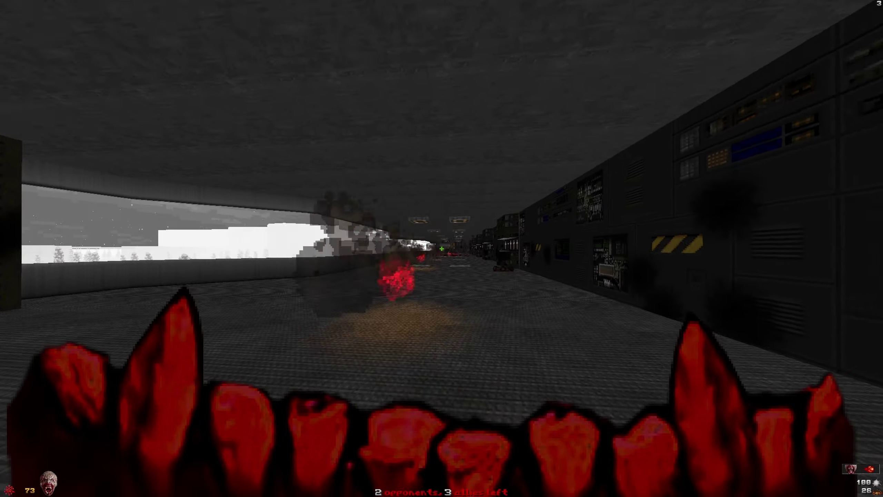
key("w")
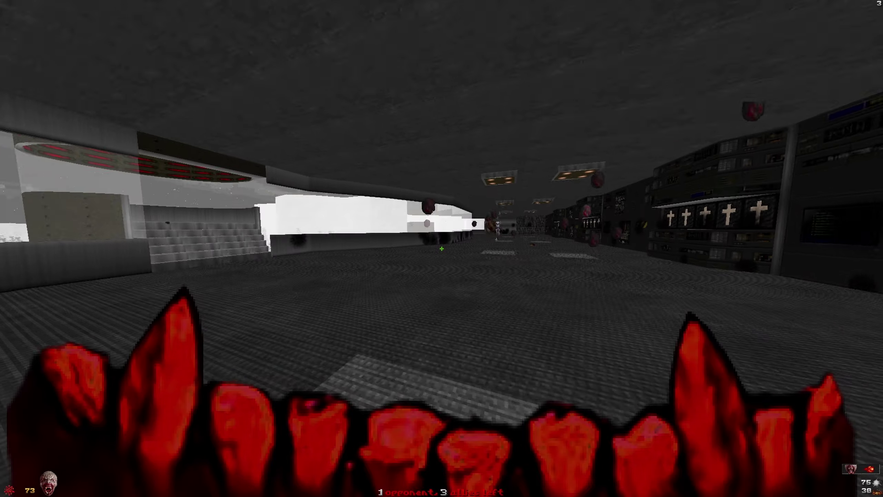
key("w")
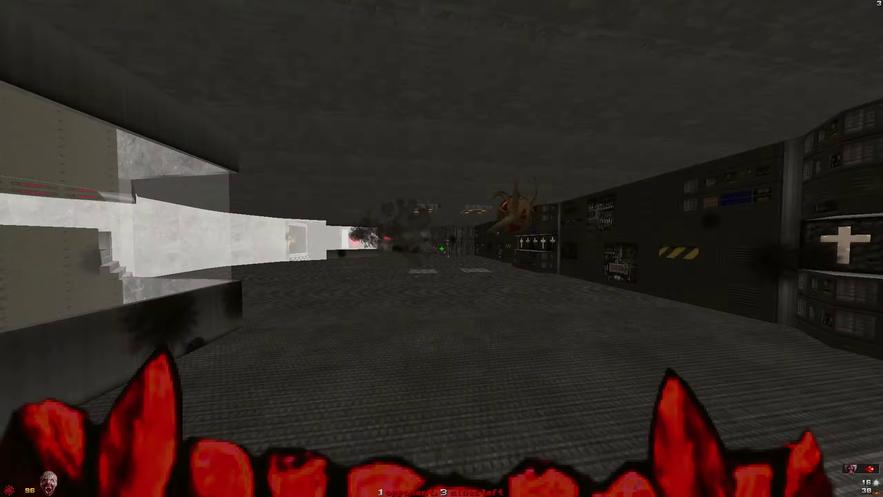
left_click(442, 249)
left_click(442, 249)
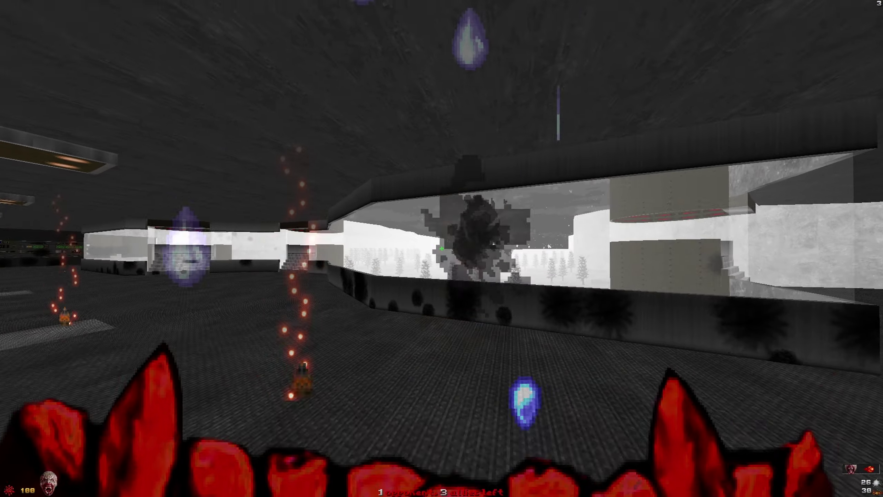
left_click(441, 249)
key("Tab")
left_click(442, 248)
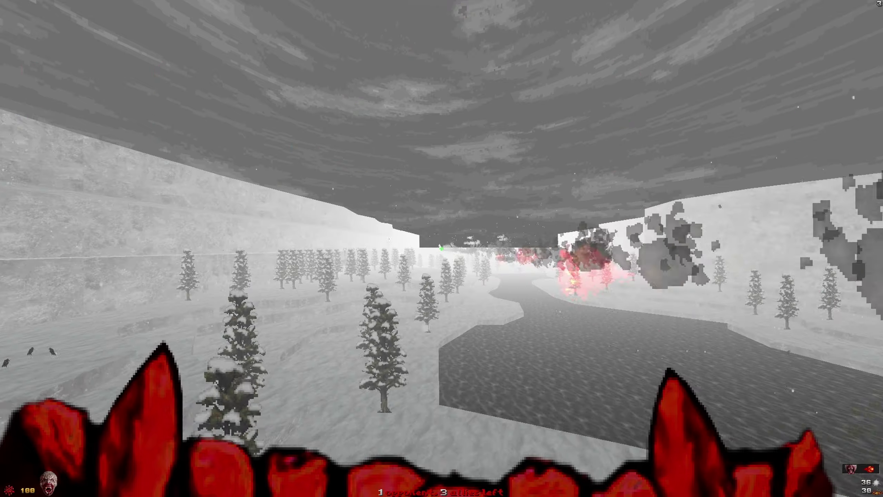
left_click(442, 249)
left_click(442, 249)
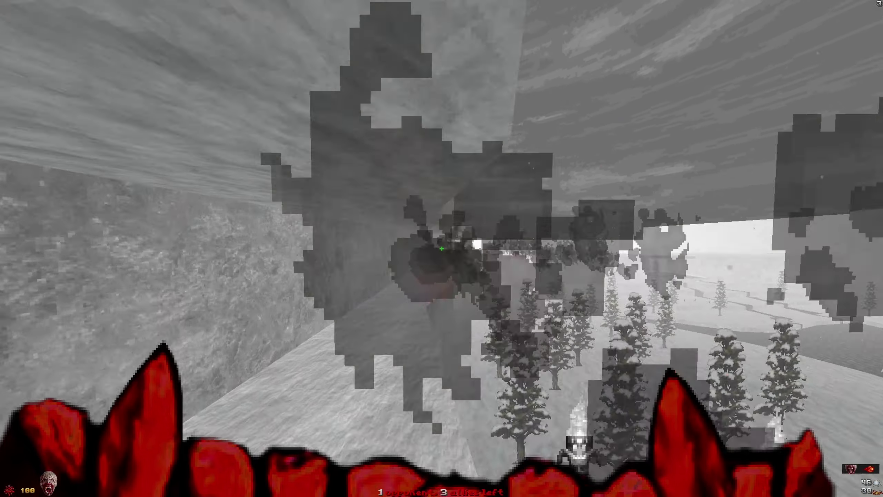
left_click(441, 249)
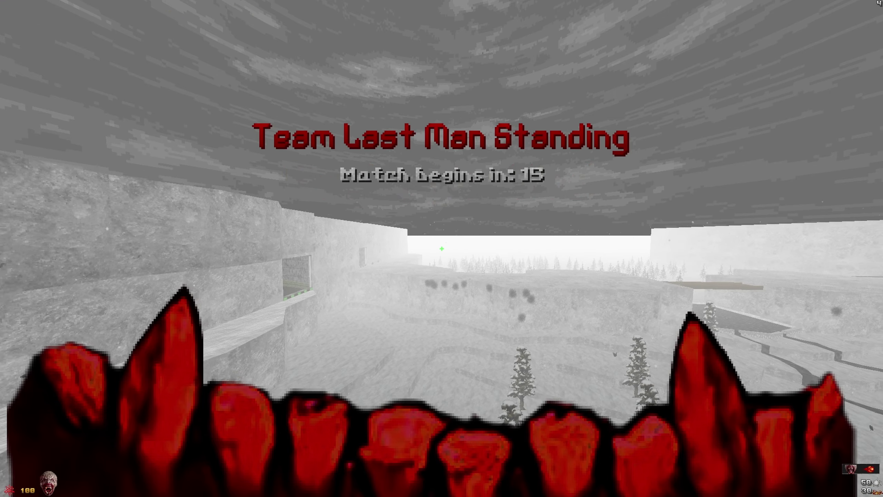
left_click(442, 249)
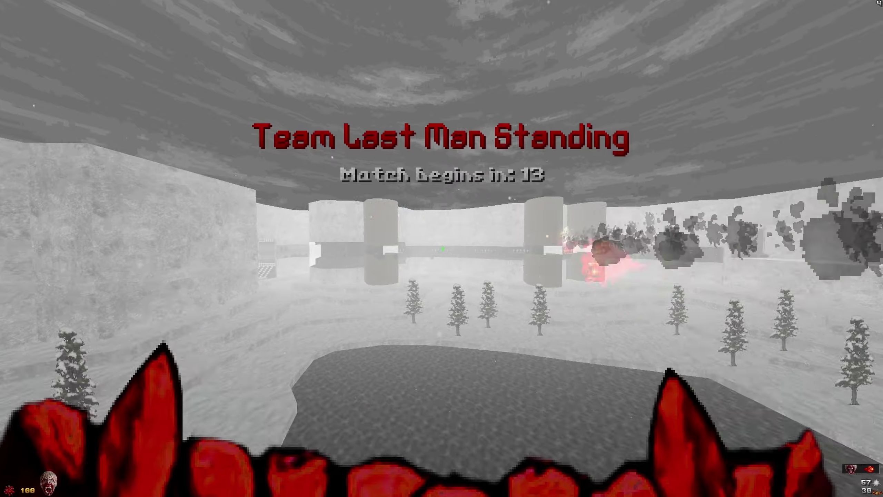
left_click(442, 249)
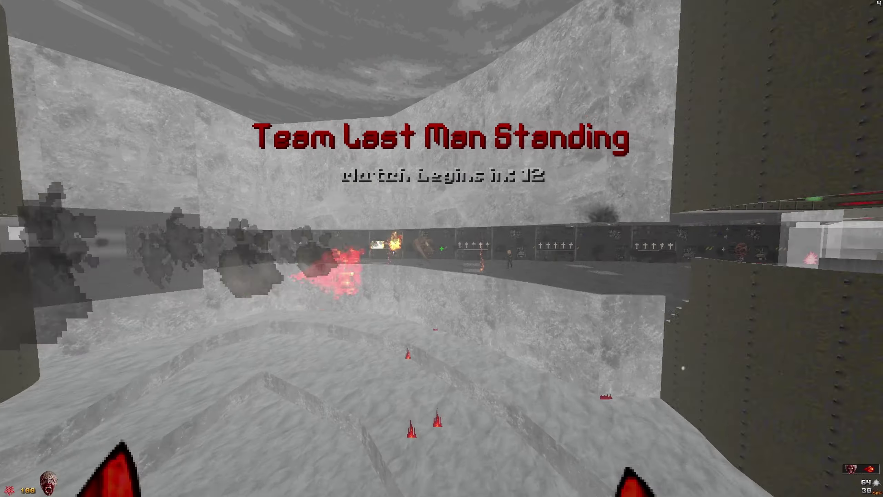
left_click(442, 248)
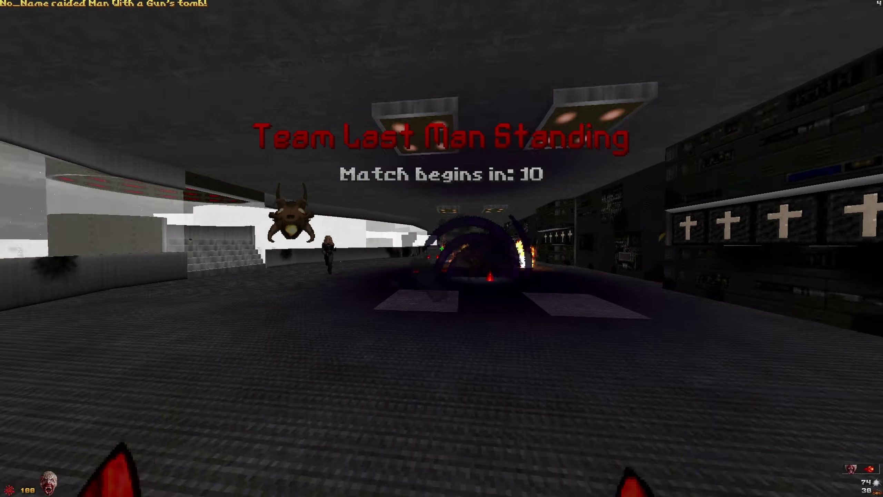
left_click(442, 248)
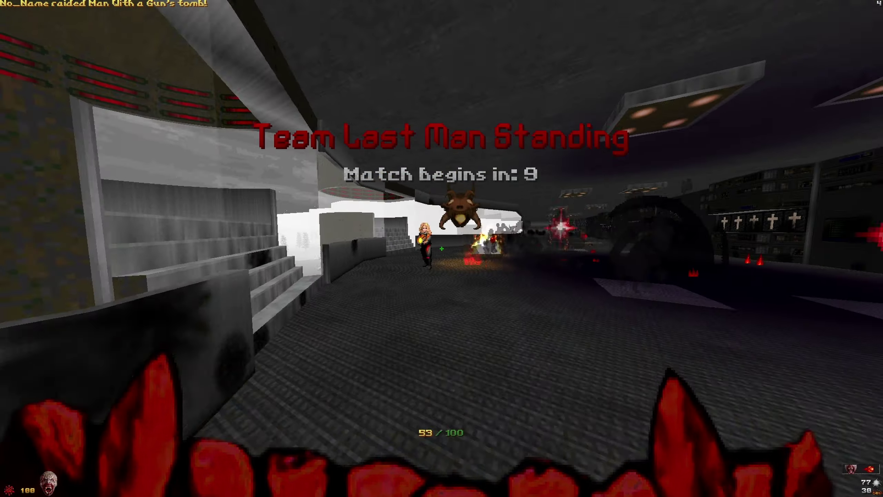
left_click(441, 249)
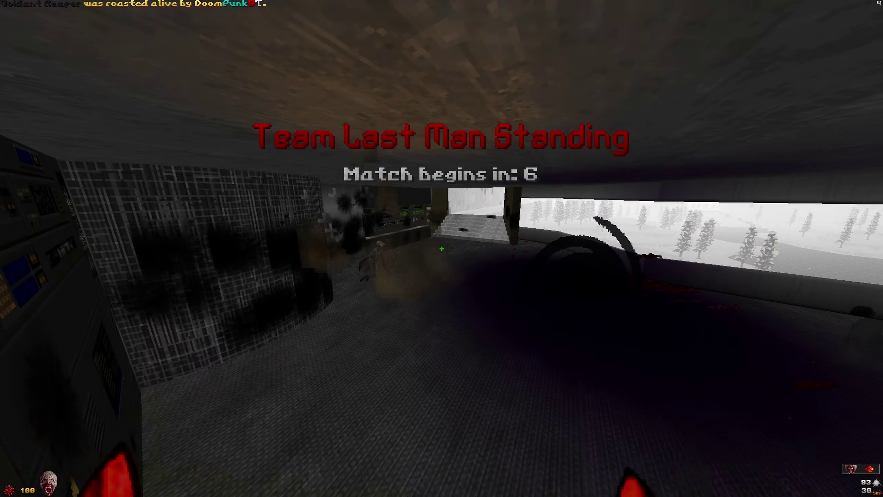
left_click(441, 248)
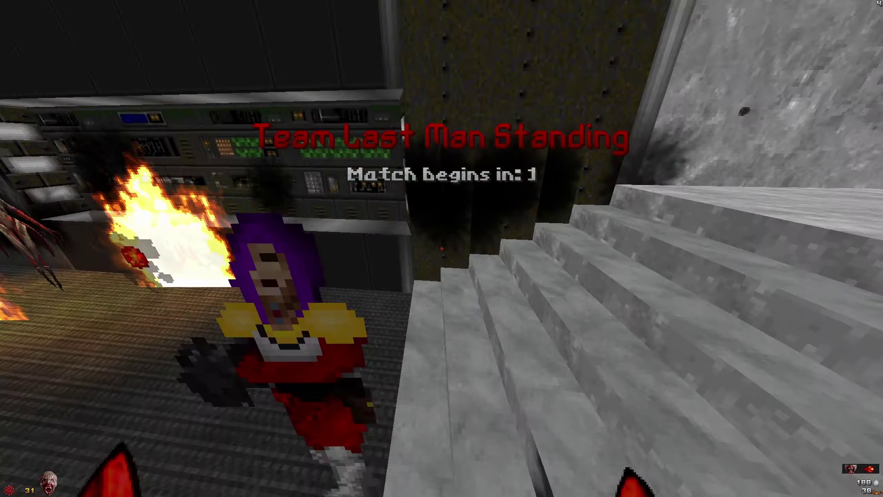
key("w")
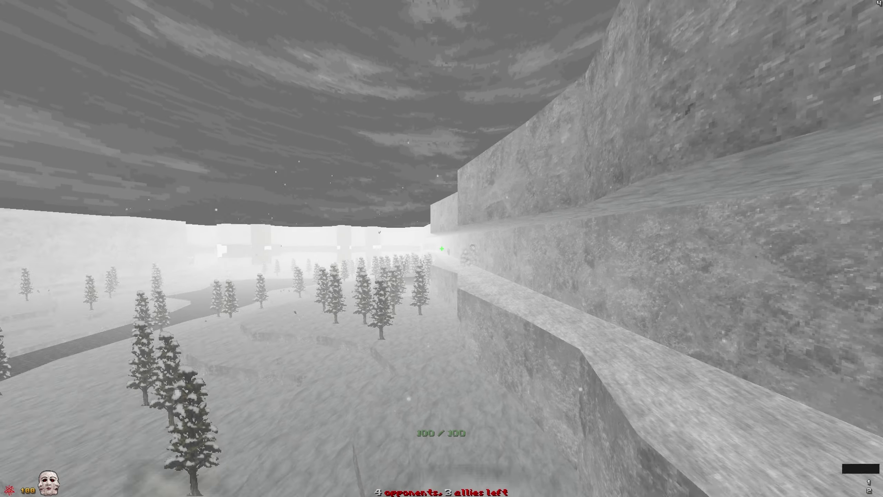
key("w")
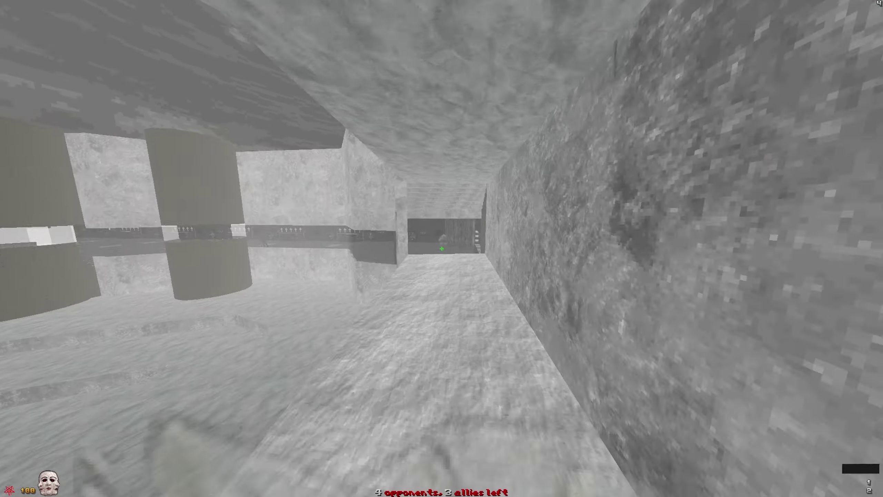
key("w")
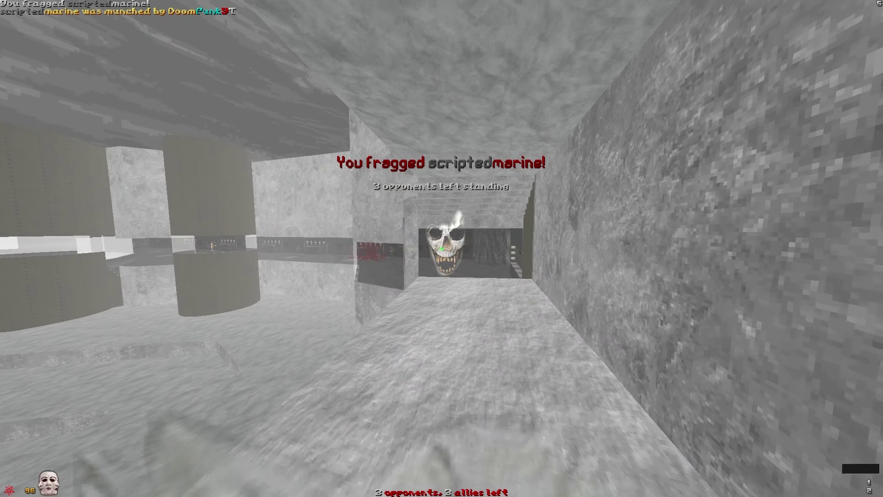
key("w")
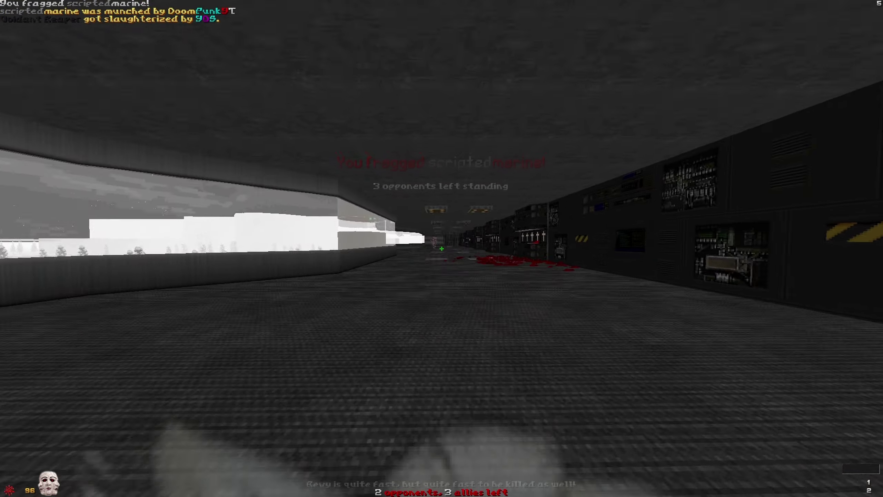
key("w")
key("w")
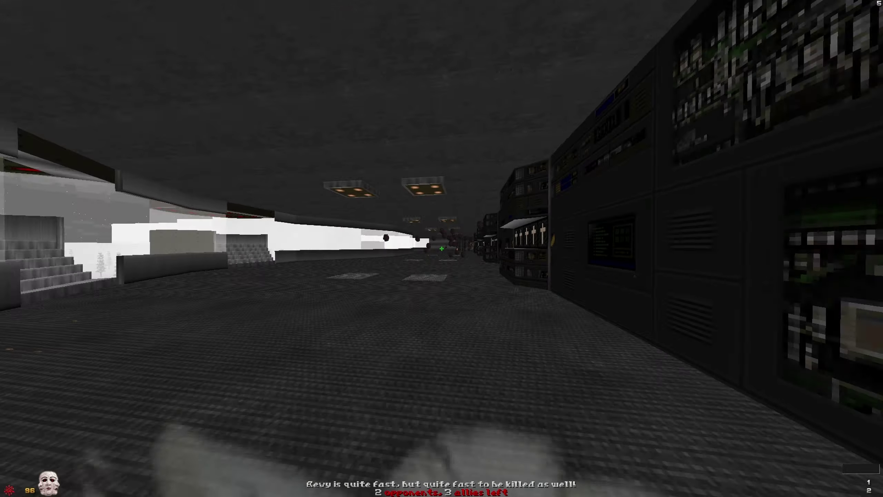
key("w")
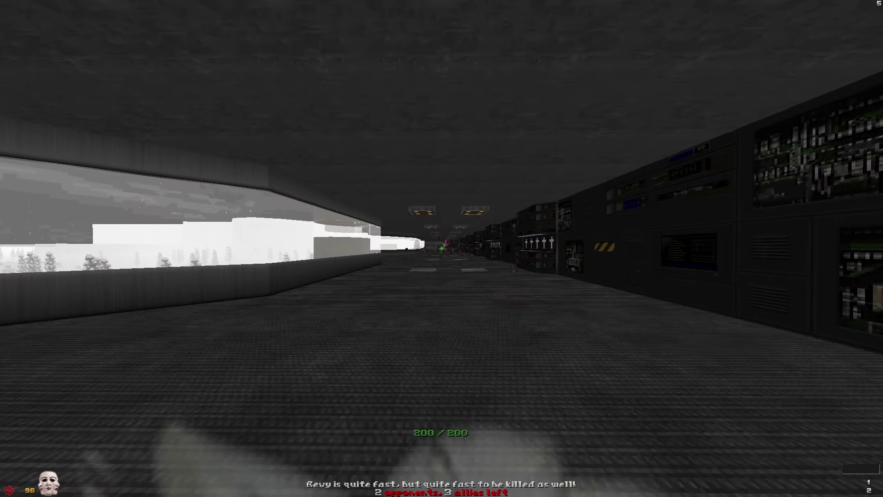
key("w")
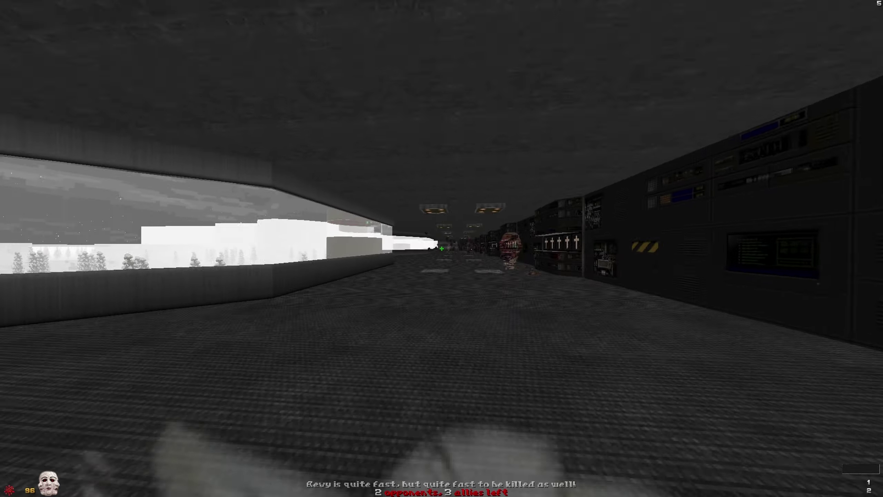
key("w")
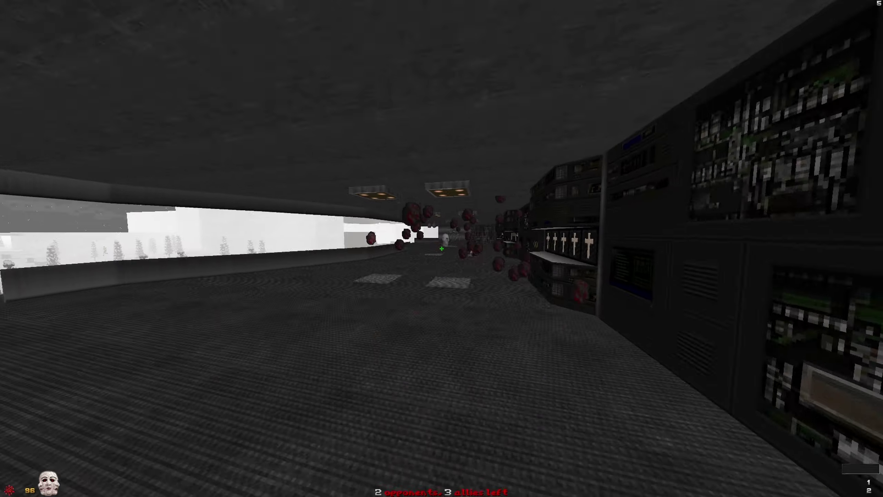
key("w")
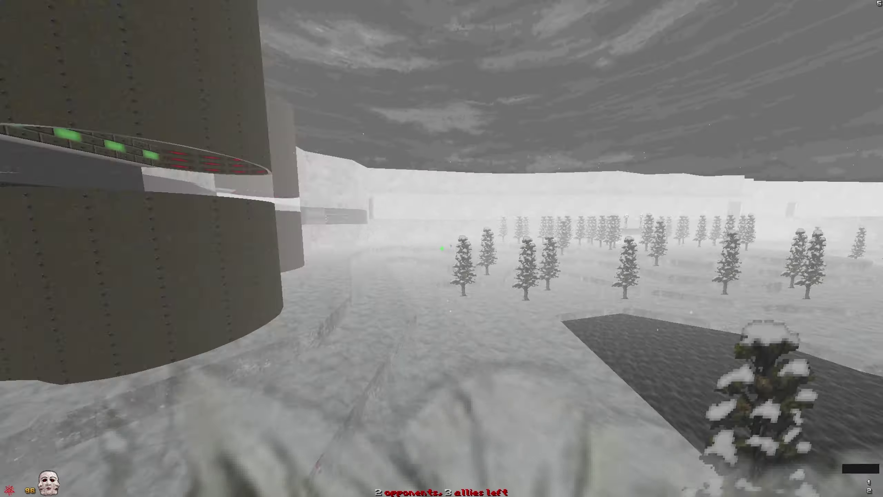
key("w")
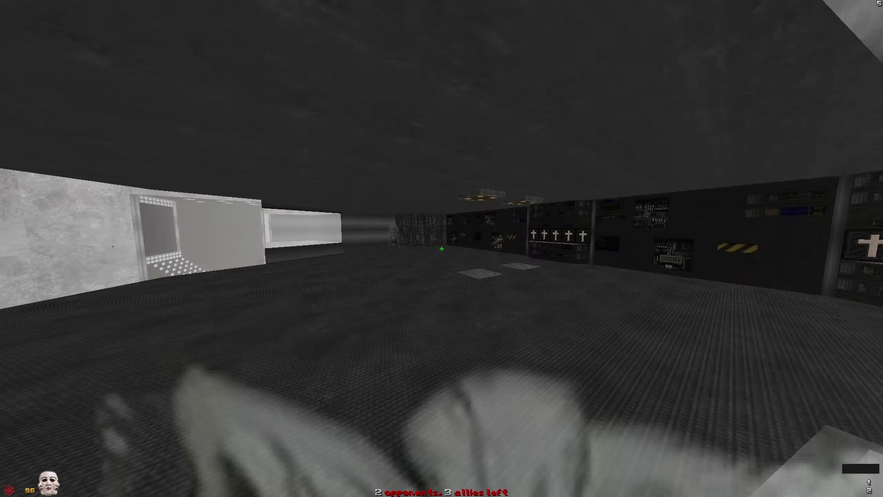
key("w")
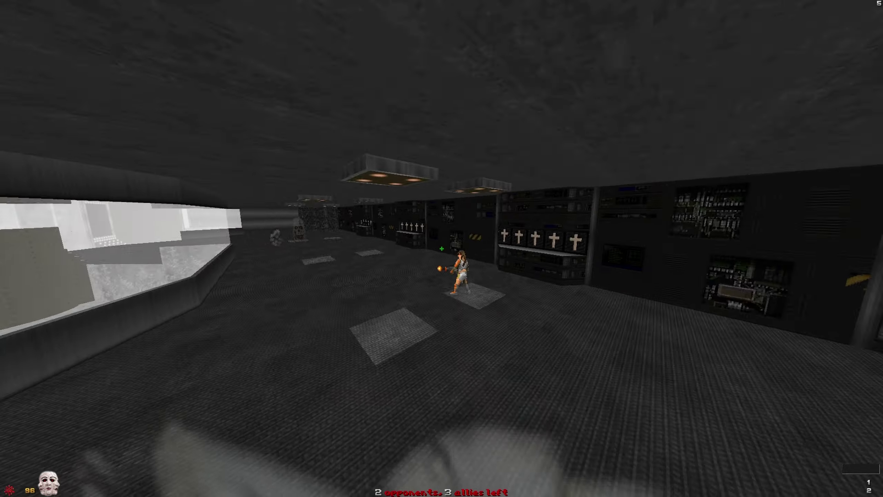
key("w")
key("w")
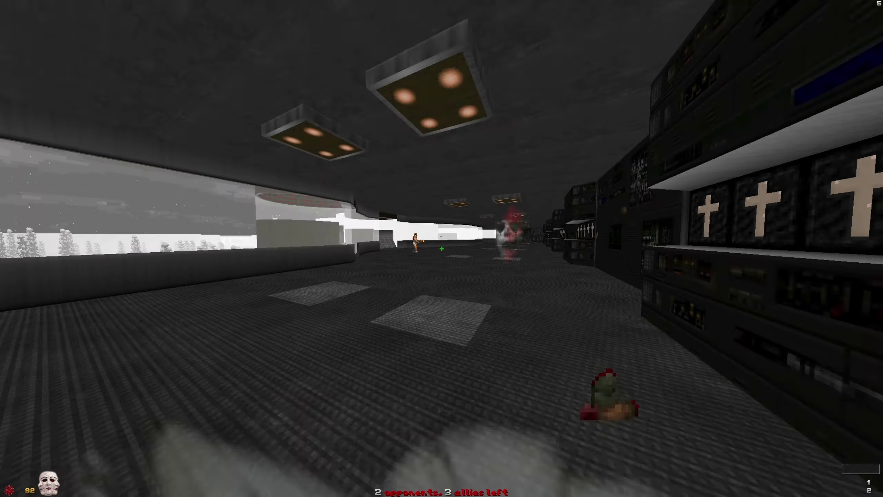
key("w")
key("w")
key("w")
key("w")
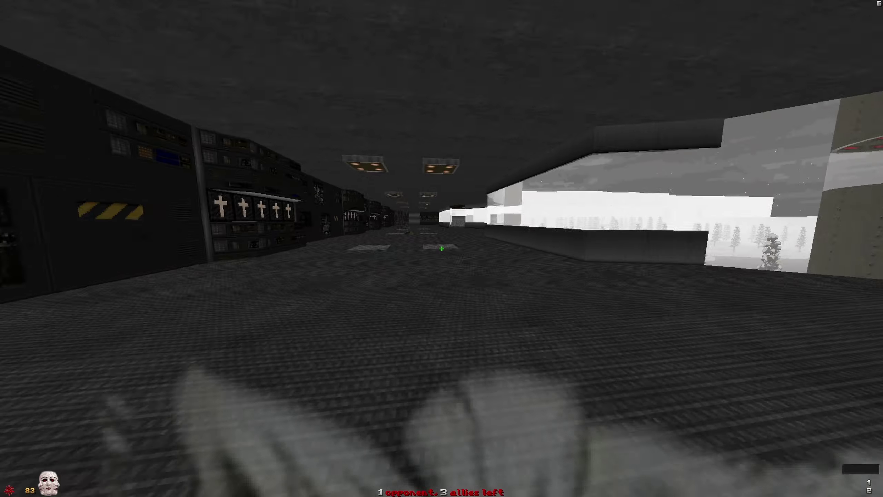
key("w")
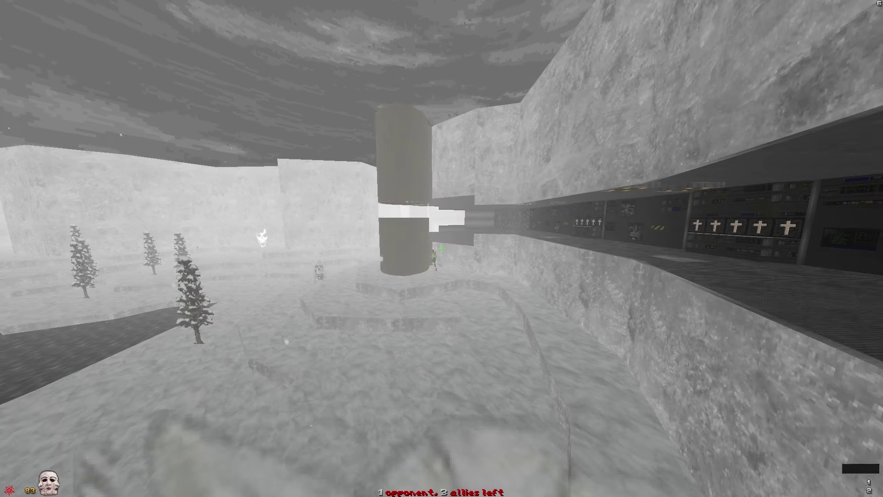
key("w")
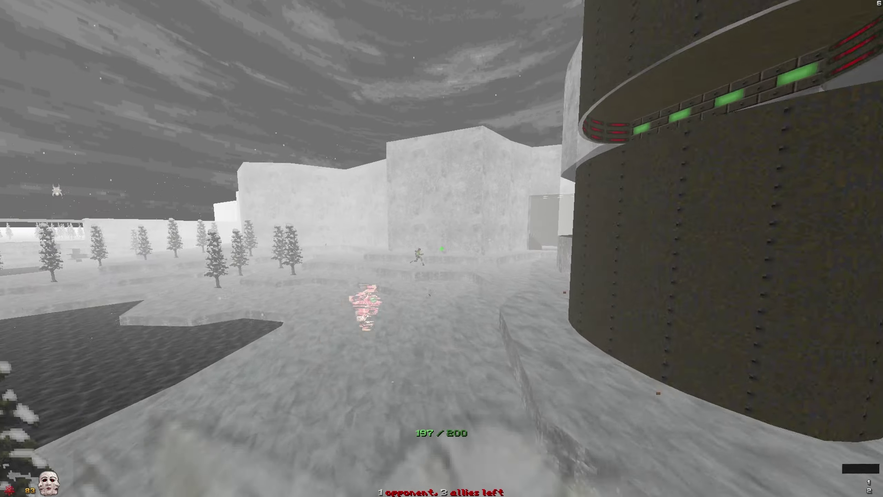
left_click(442, 249)
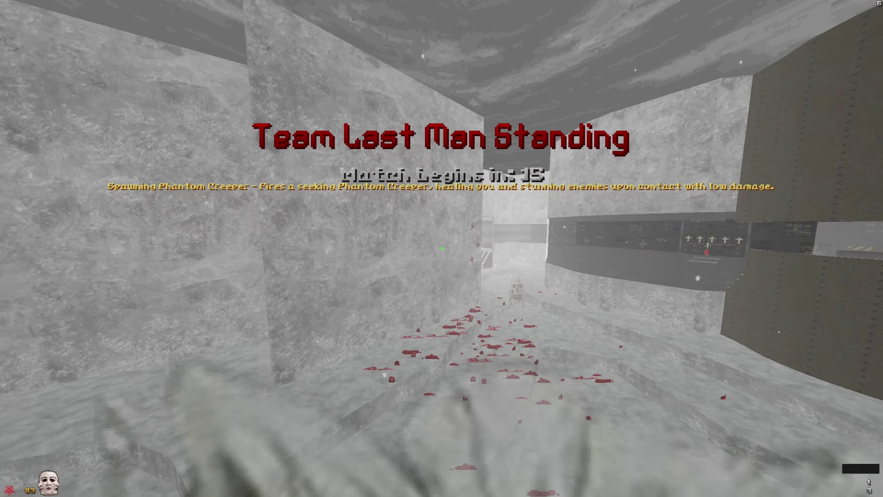
key("w")
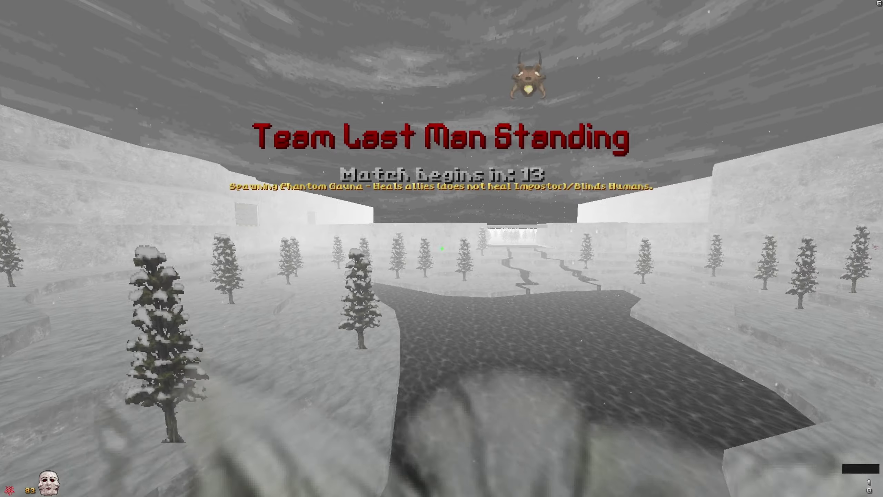
key("w")
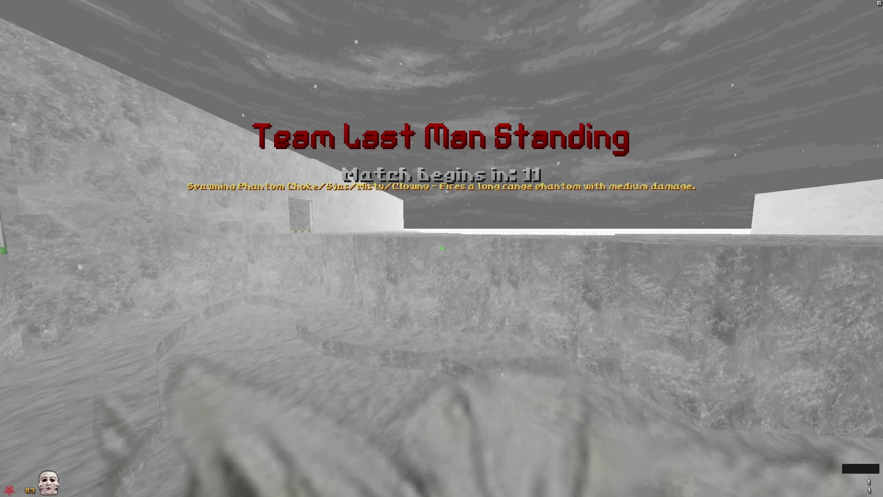
key("w")
key("w")
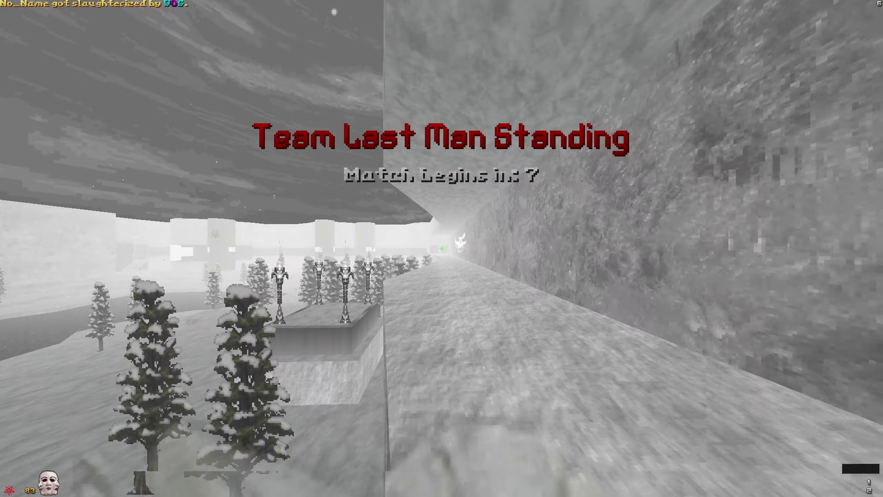
key("w")
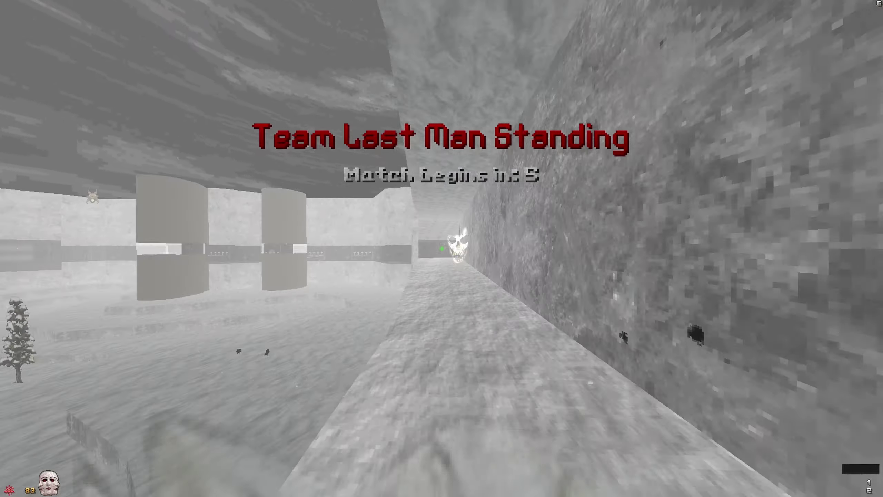
key("w")
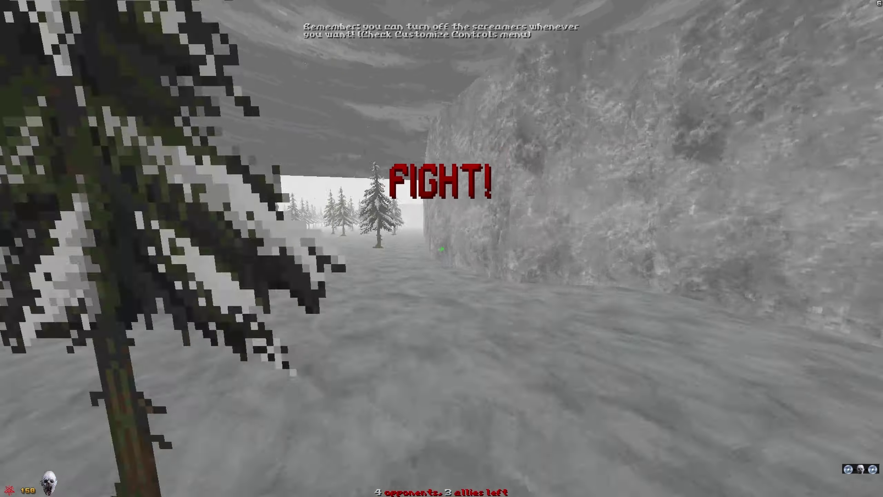
key("w")
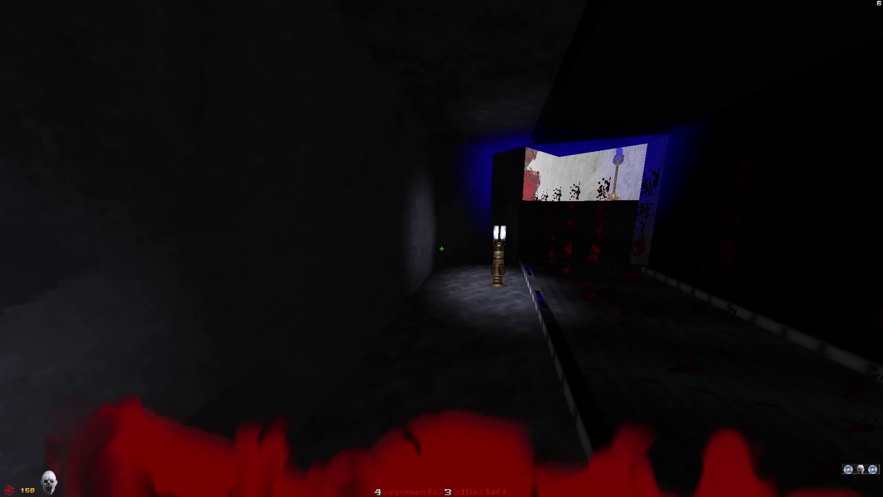
key("w")
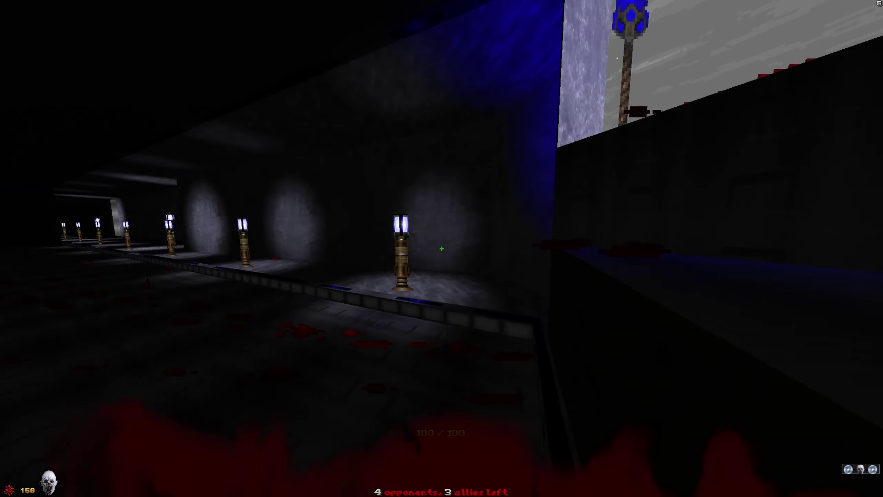
key("w")
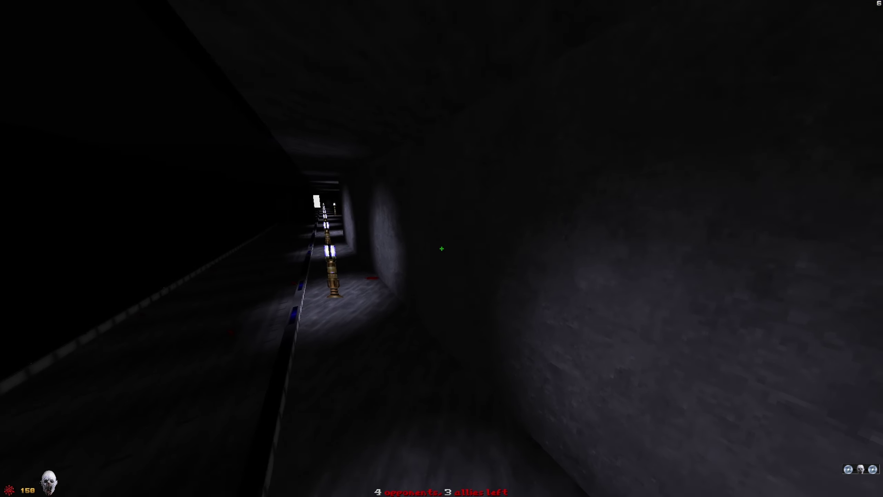
key("w")
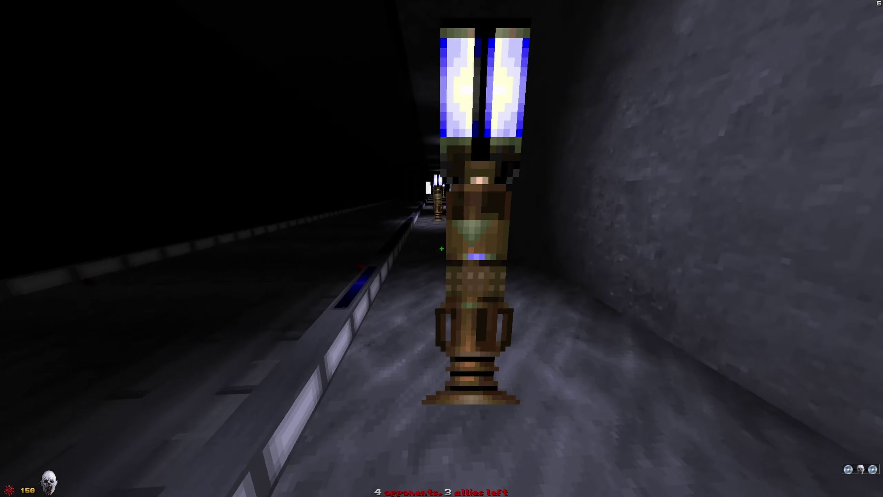
key("w")
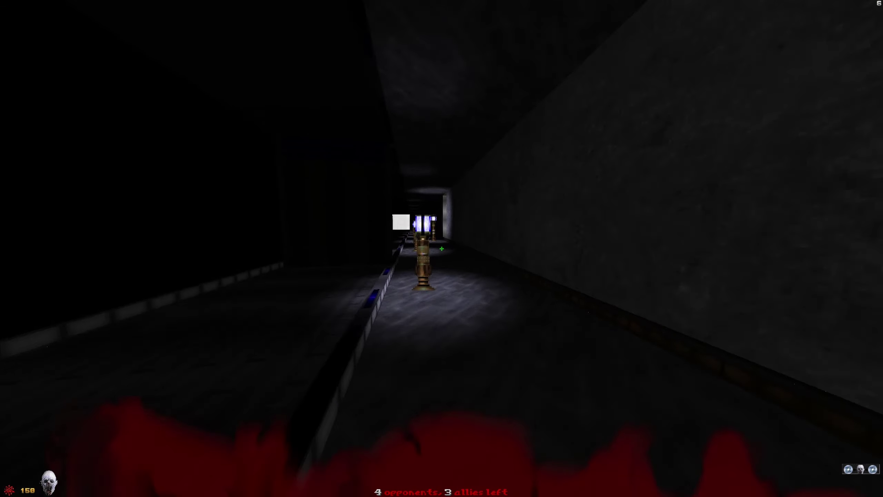
key("w")
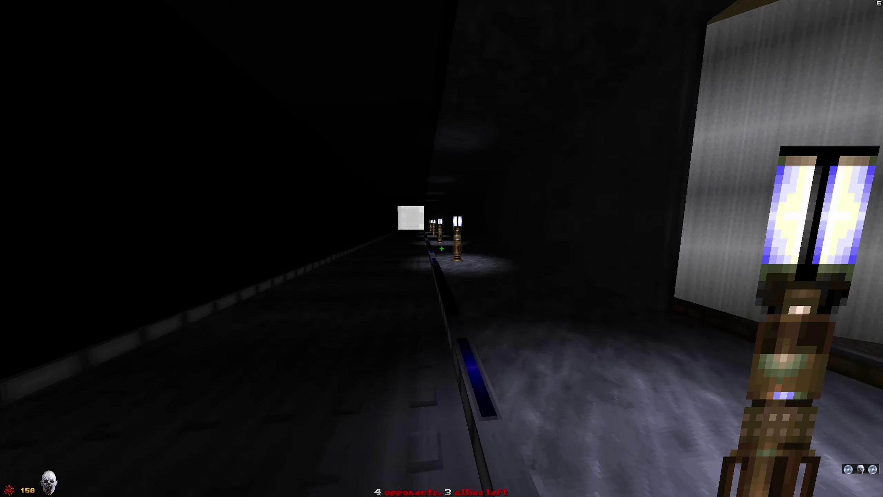
key("w")
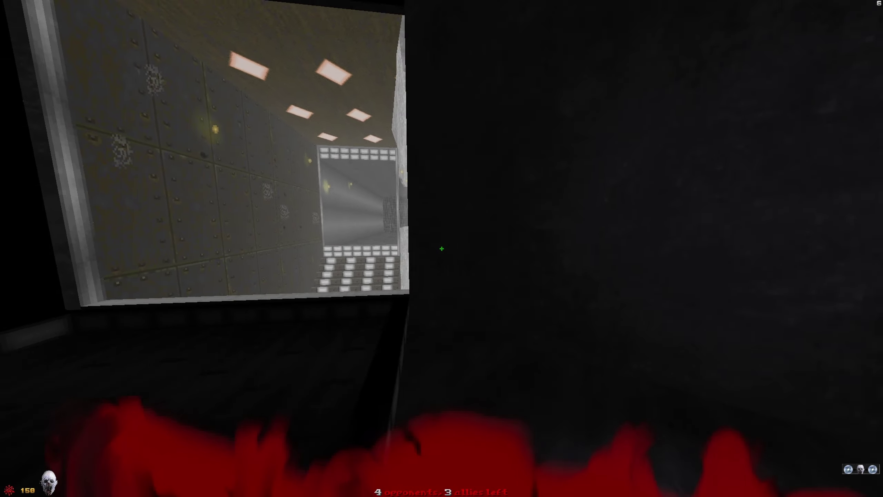
key("w")
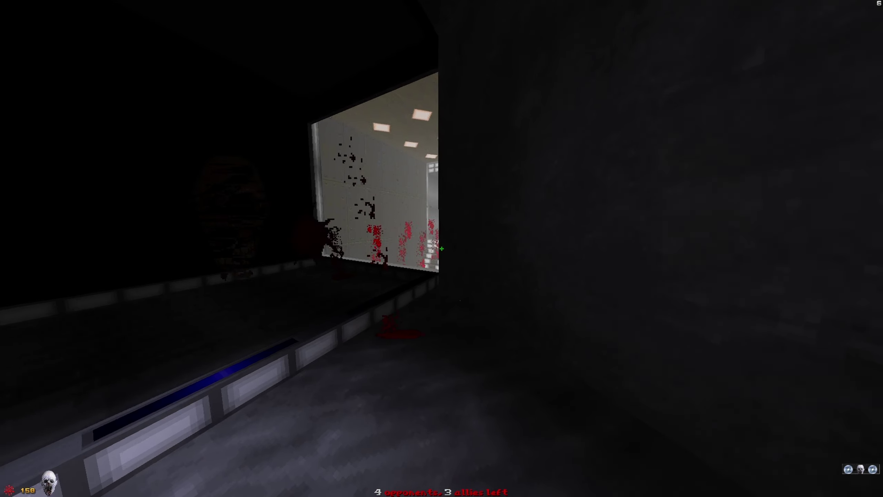
key("Left")
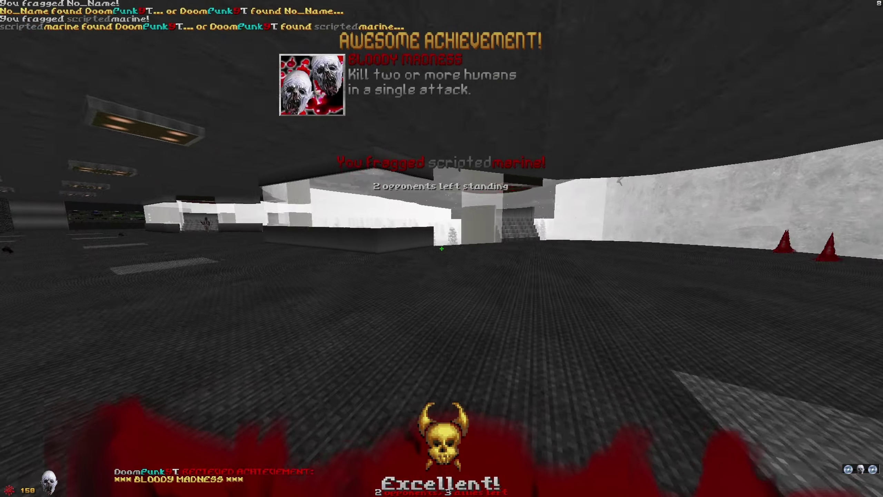
key("w")
key("w")
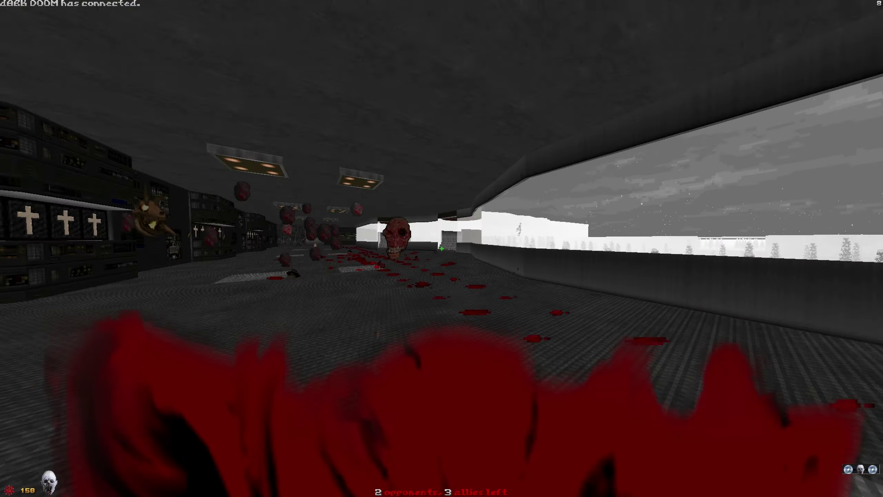
key("w")
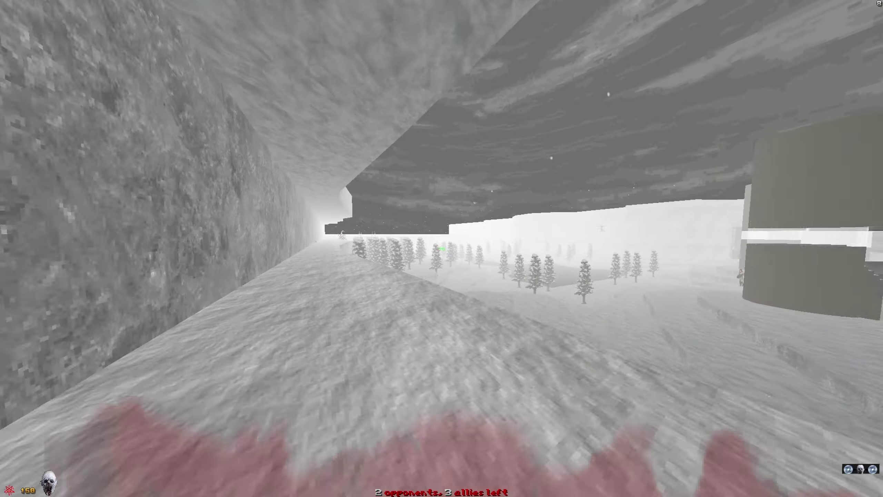
key("w")
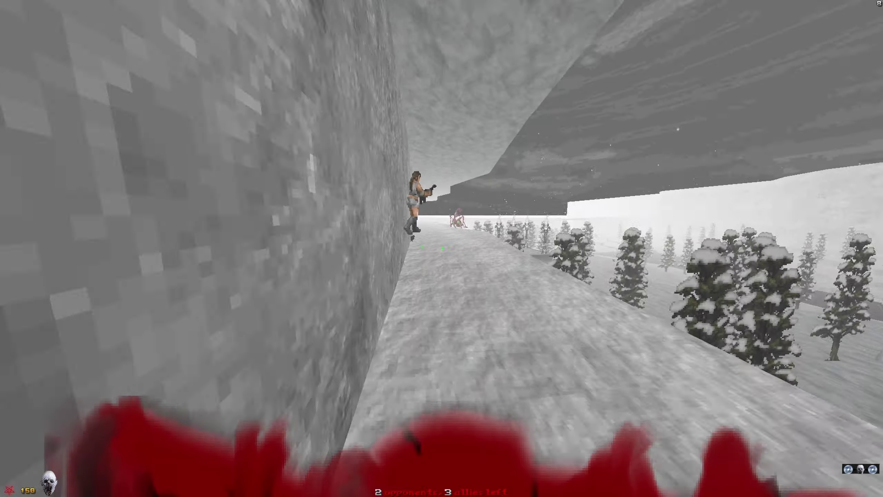
key("w")
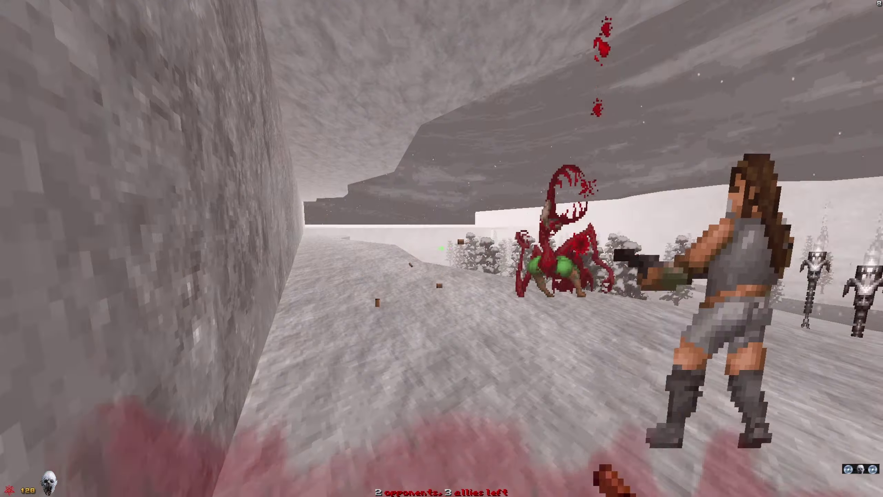
key("w")
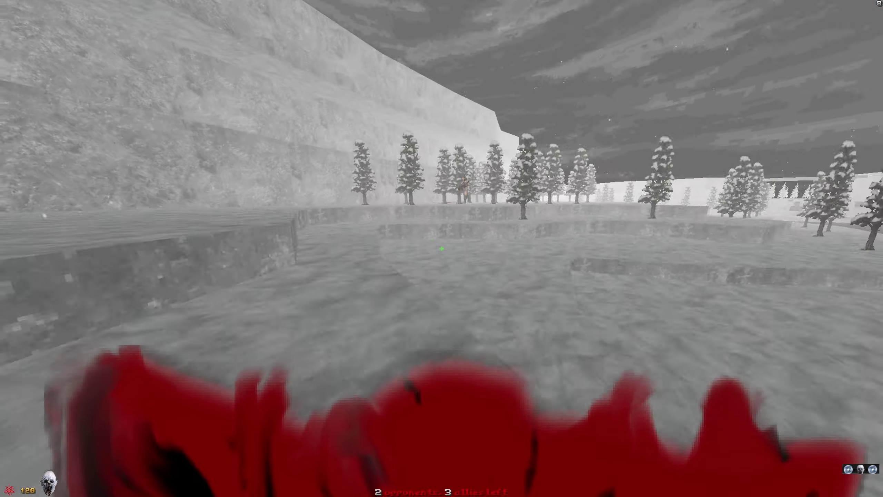
key("w")
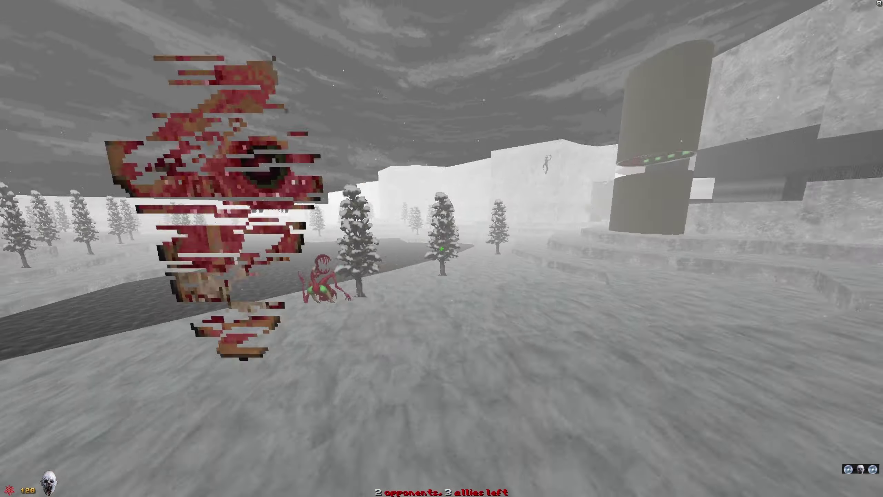
key("w")
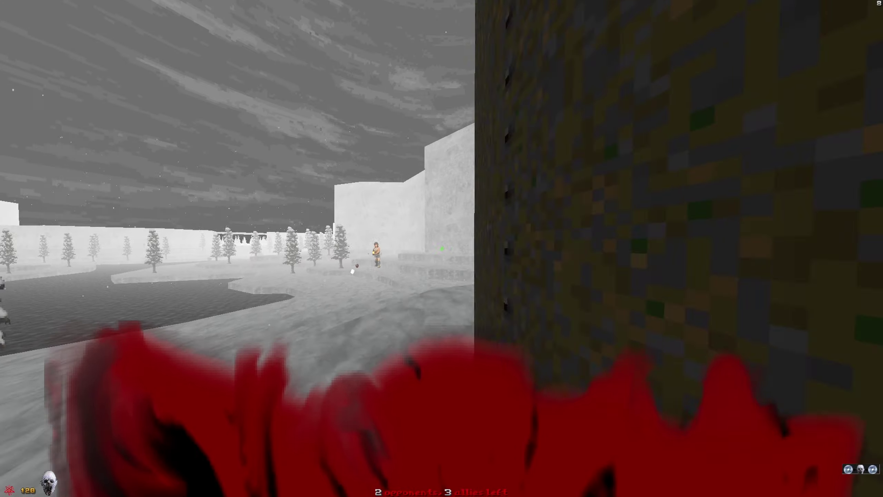
key("w")
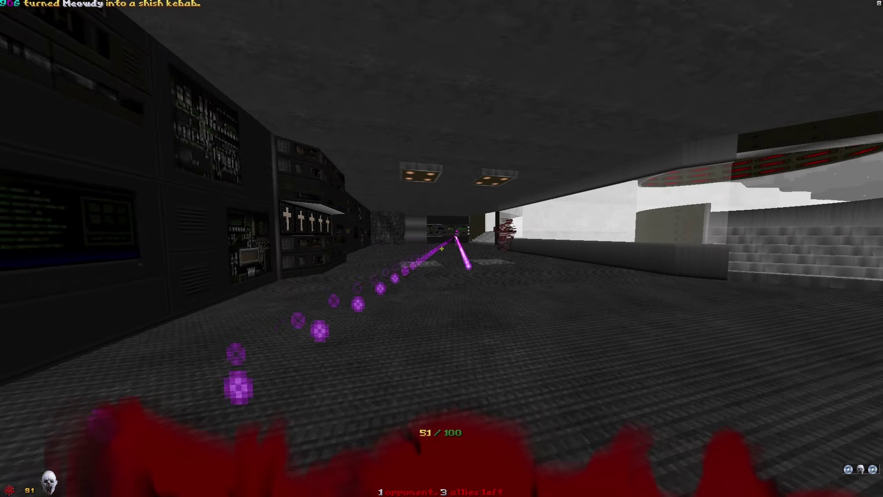
key("w")
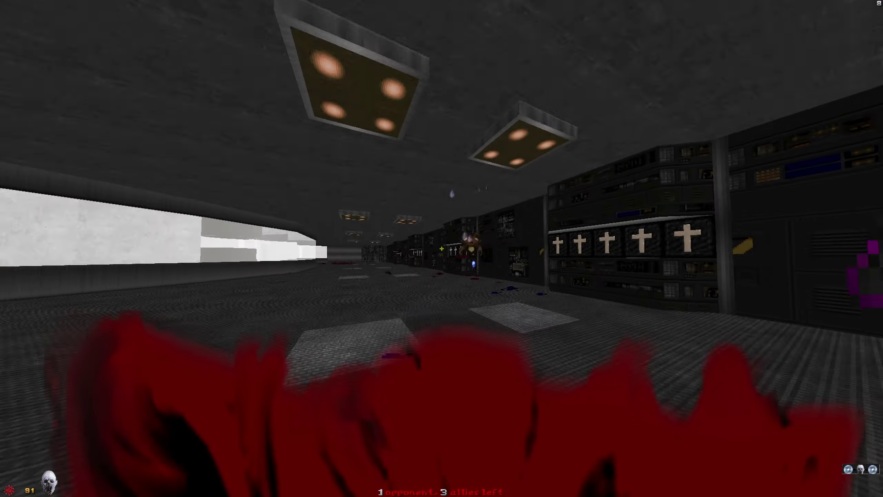